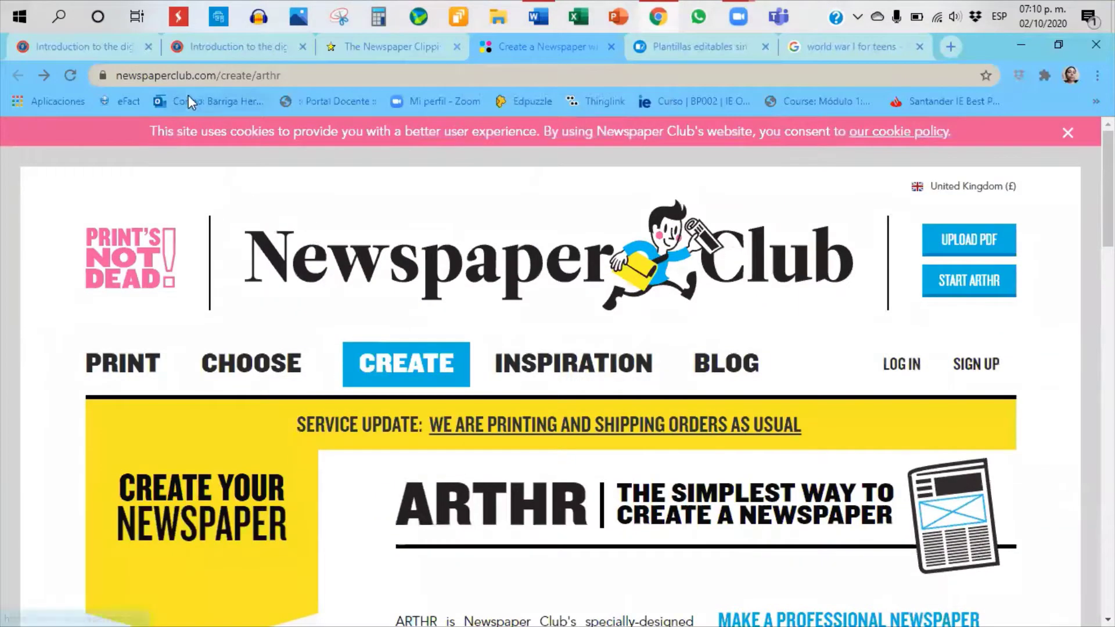
scroll(521, 301, "down", 8)
scroll(521, 300, "up", 5)
scroll(521, 300, "down", 5)
scroll(522, 301, "down", 5)
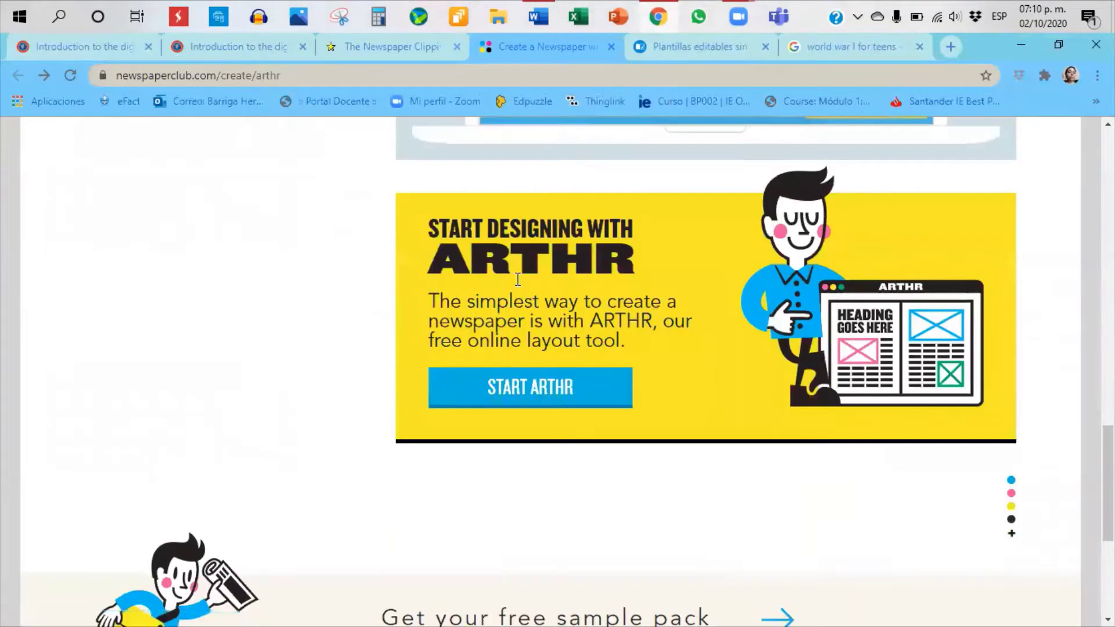
- Launch the ARTHR newspaper maker from Newspaper Club's Create page
left_click(553, 388)
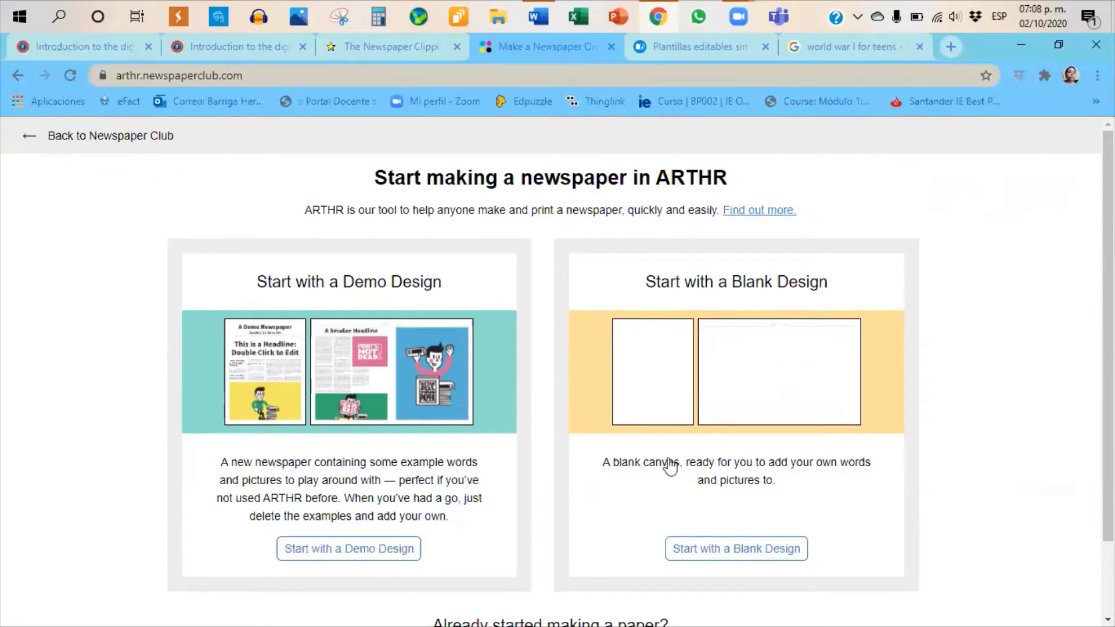
scroll(653, 313, "down", 1)
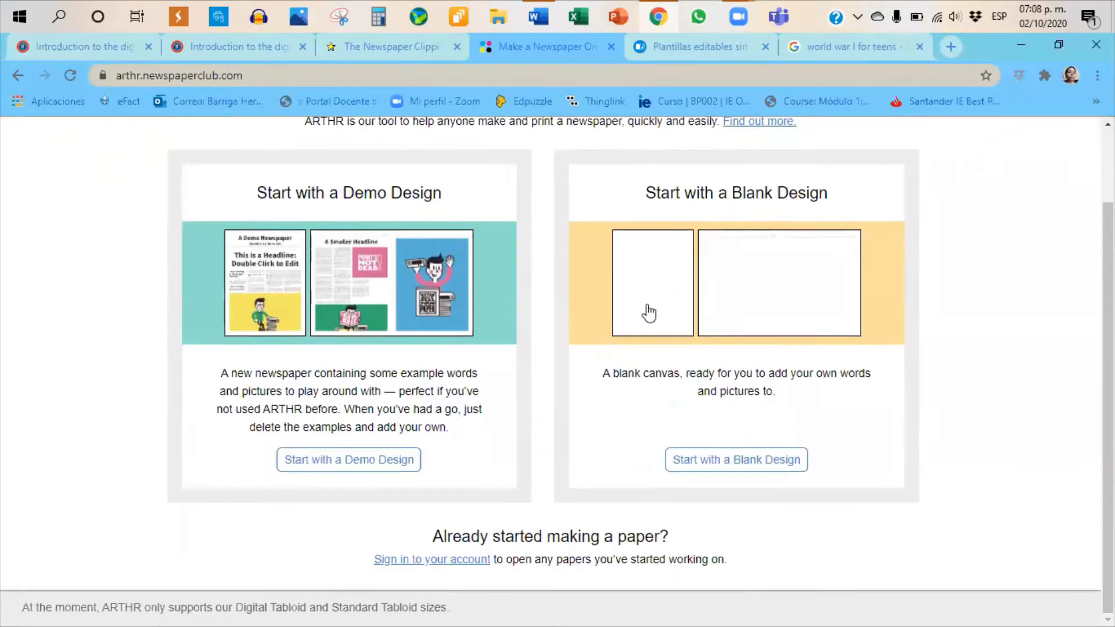
- Choose the demo design, with its sample masthead, headline and images, for the new newspaper
left_click(299, 280)
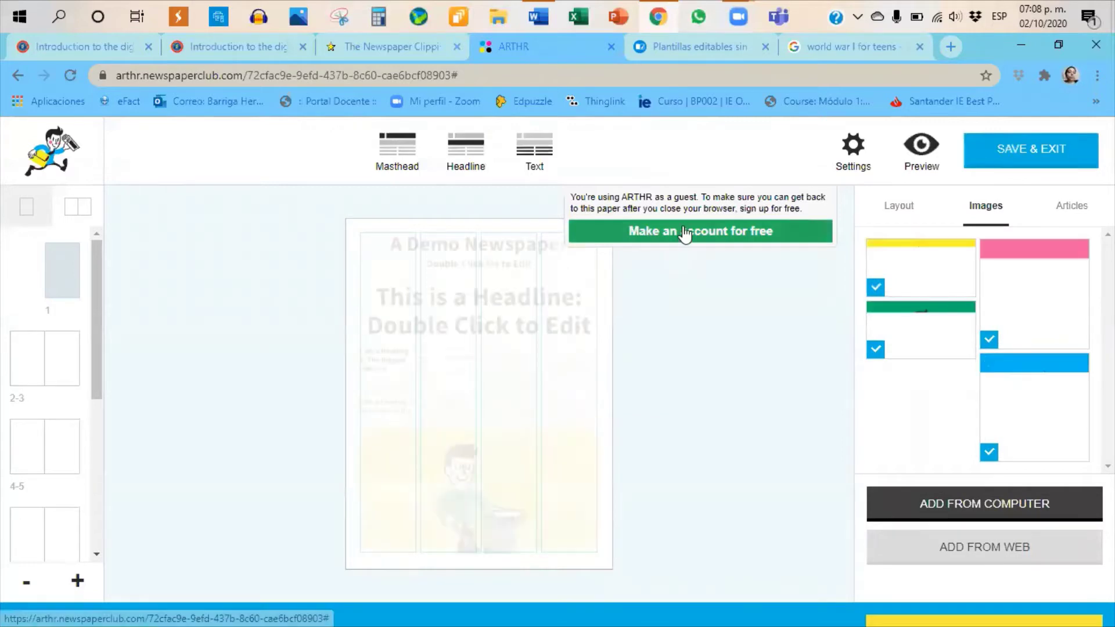
- Sign up for a free Newspaper Club account with the suggested email and a password
left_click(618, 247)
scroll(560, 338, "down", 5)
scroll(560, 337, "up", 5)
left_click(417, 446)
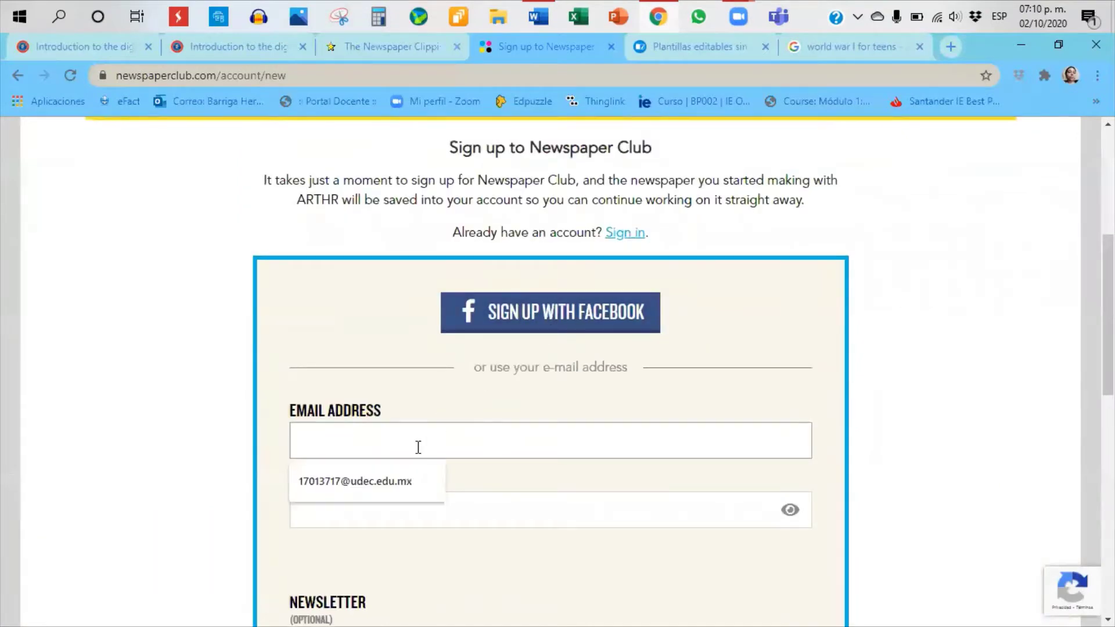
left_click(366, 480)
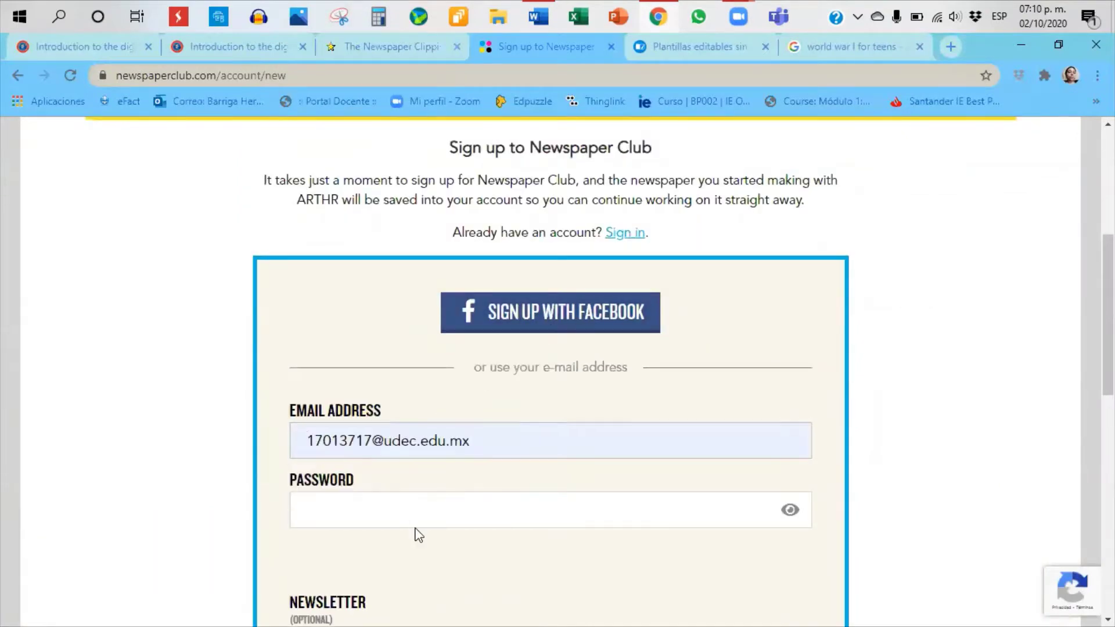
left_click(423, 520)
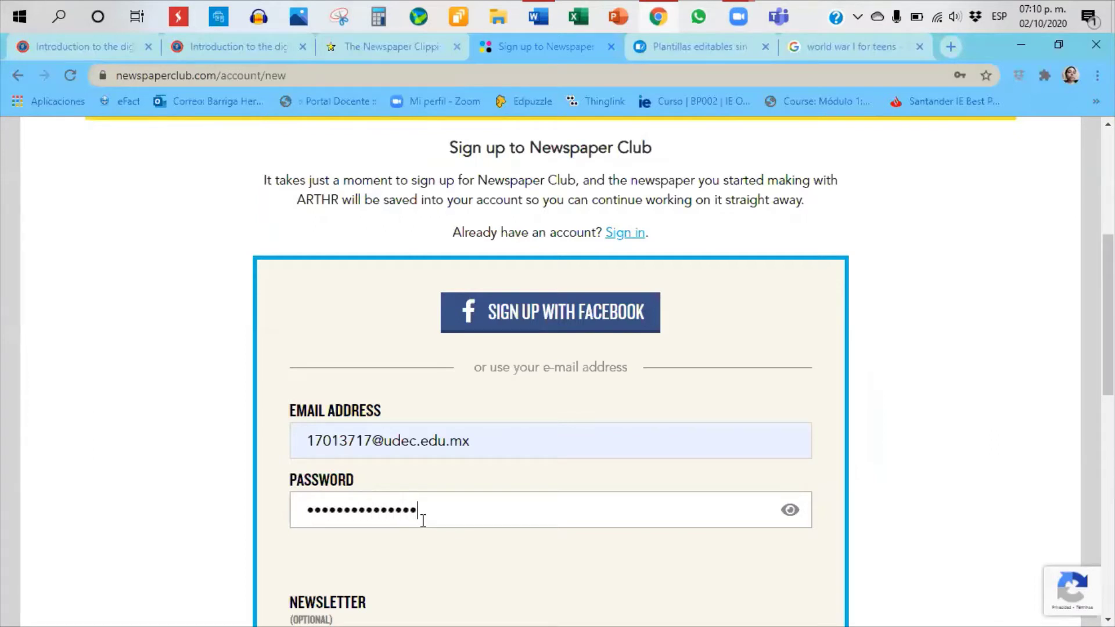
scroll(422, 518, "down", 3)
scroll(423, 518, "down", 3)
scroll(422, 519, "down", 2)
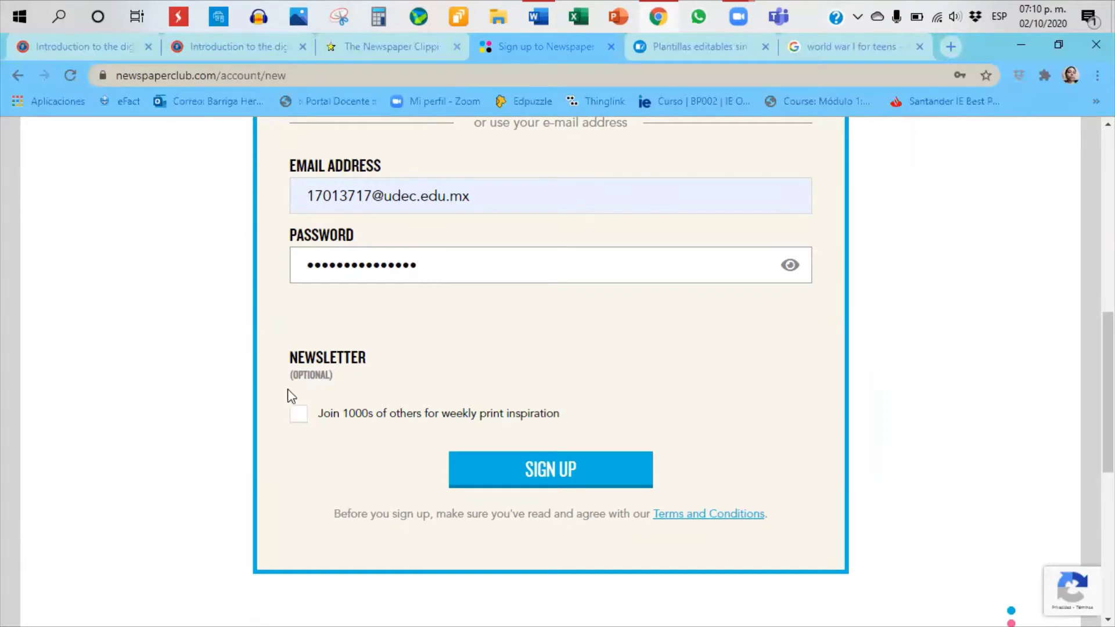
left_click(630, 469)
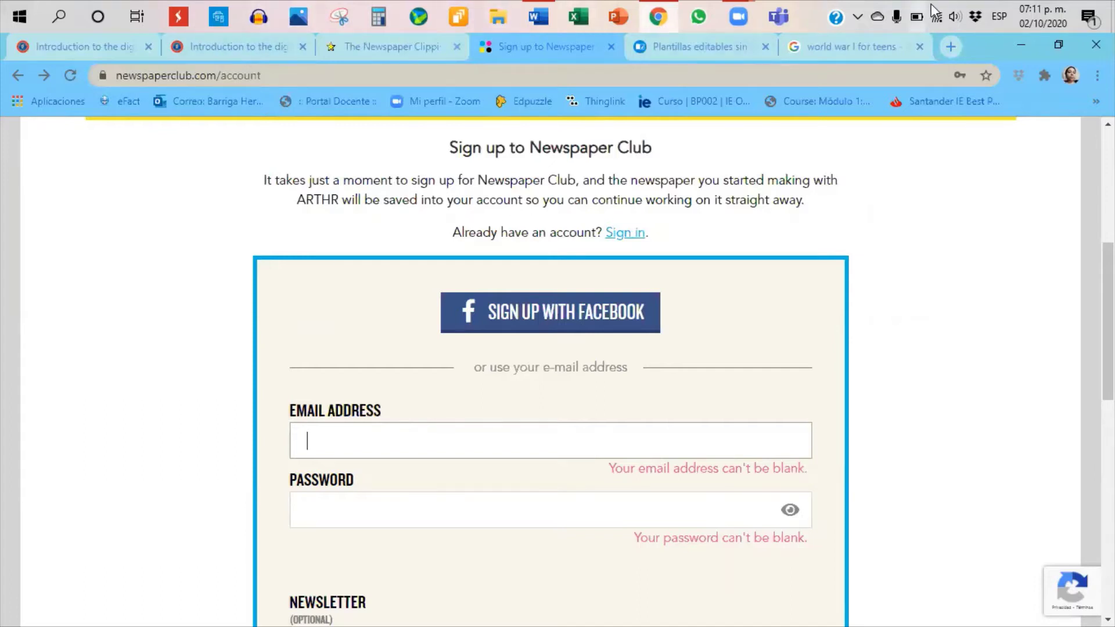
- Find the Newspaper Club confirmation email in the Outlook inbox and follow its sign-up link
left_click(951, 47)
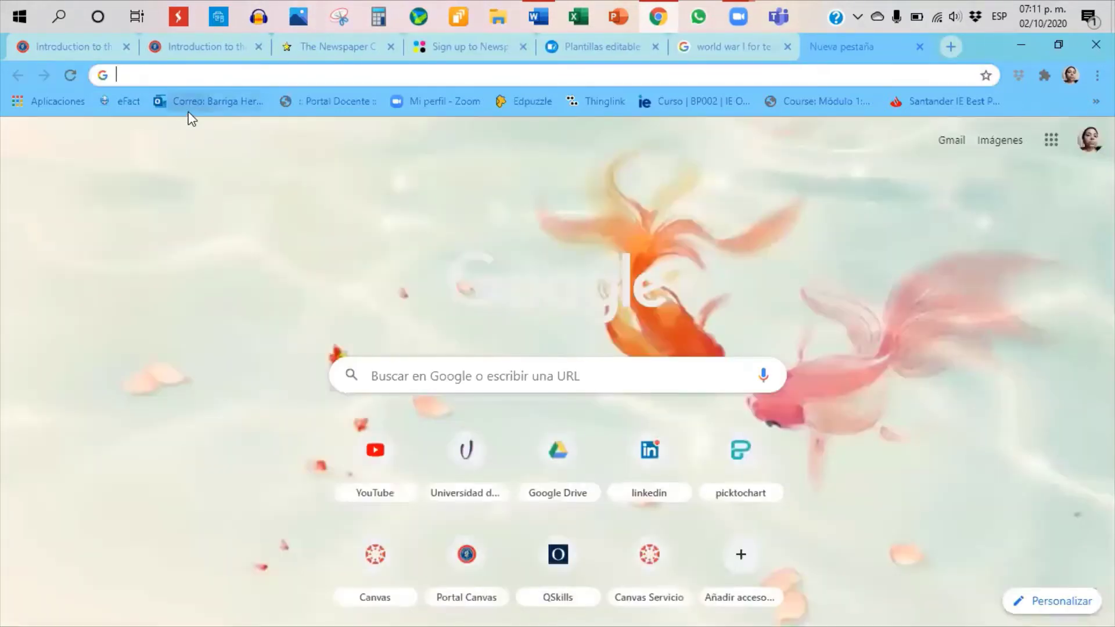
left_click(209, 101)
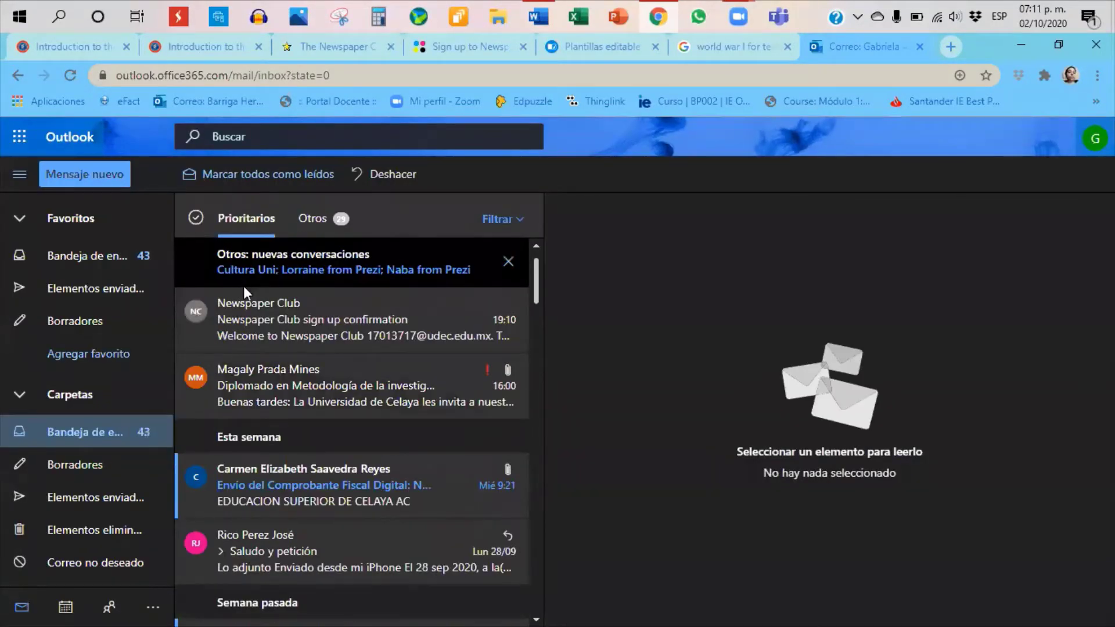
left_click(243, 278)
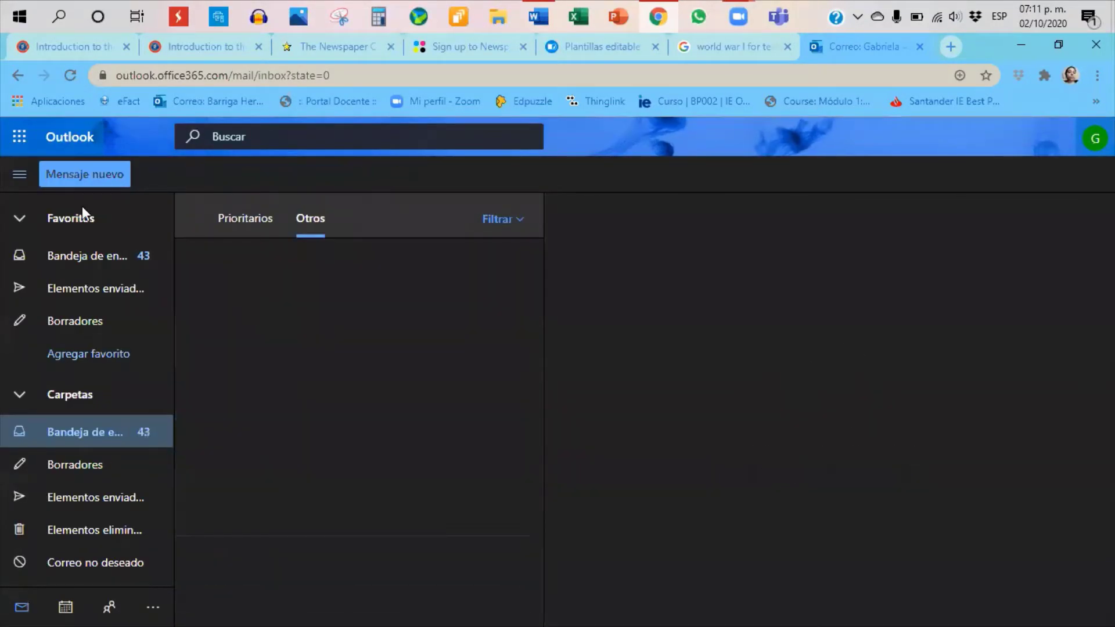
left_click(245, 218)
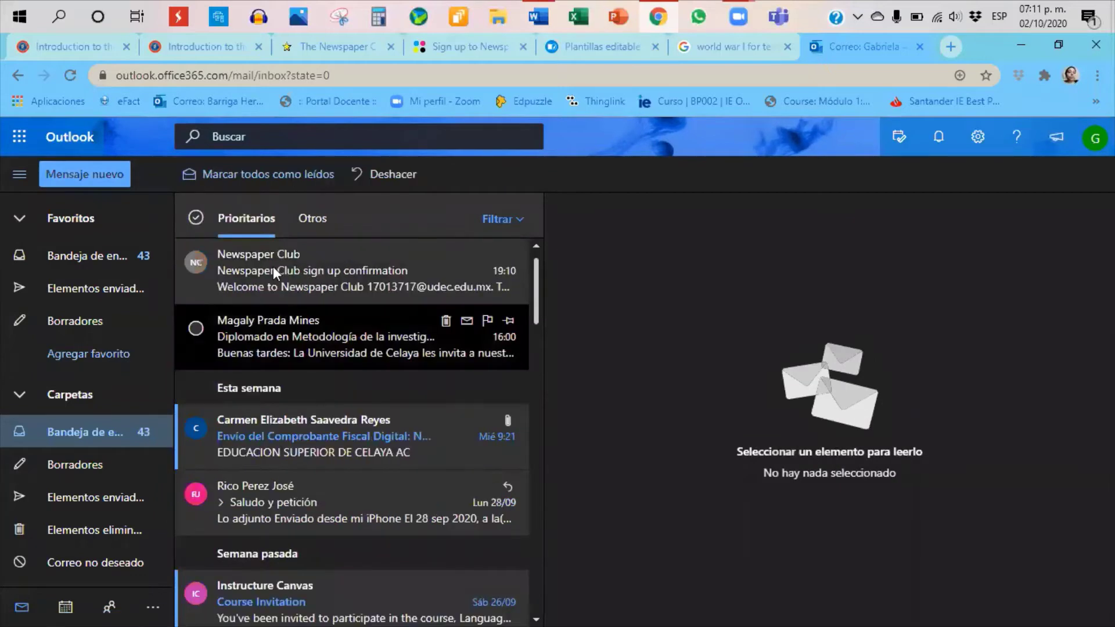
left_click(273, 265)
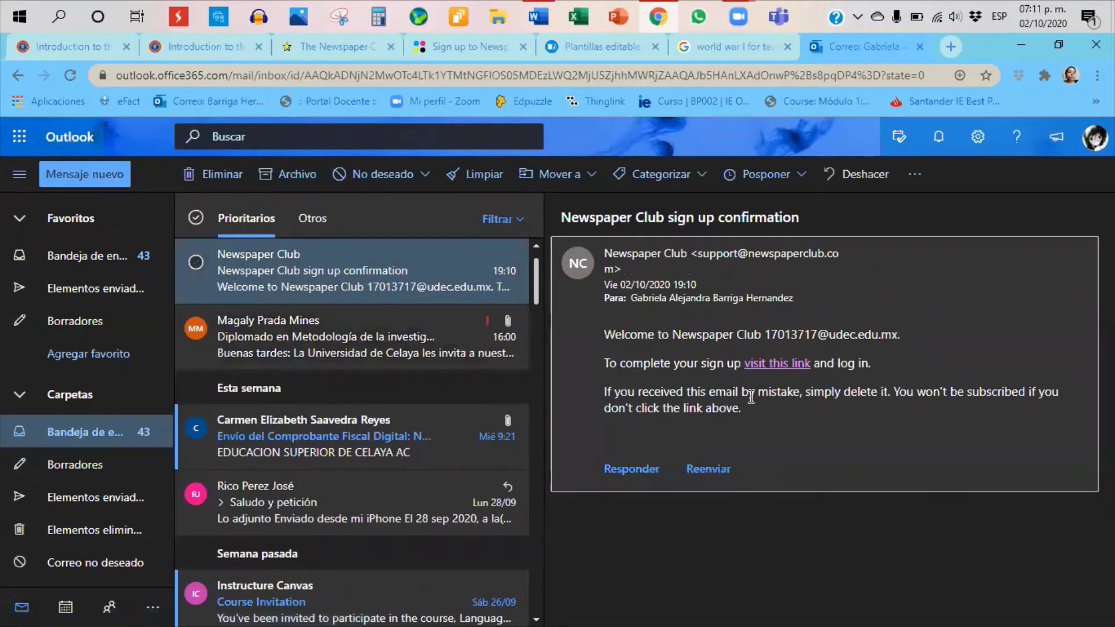
left_click(776, 366)
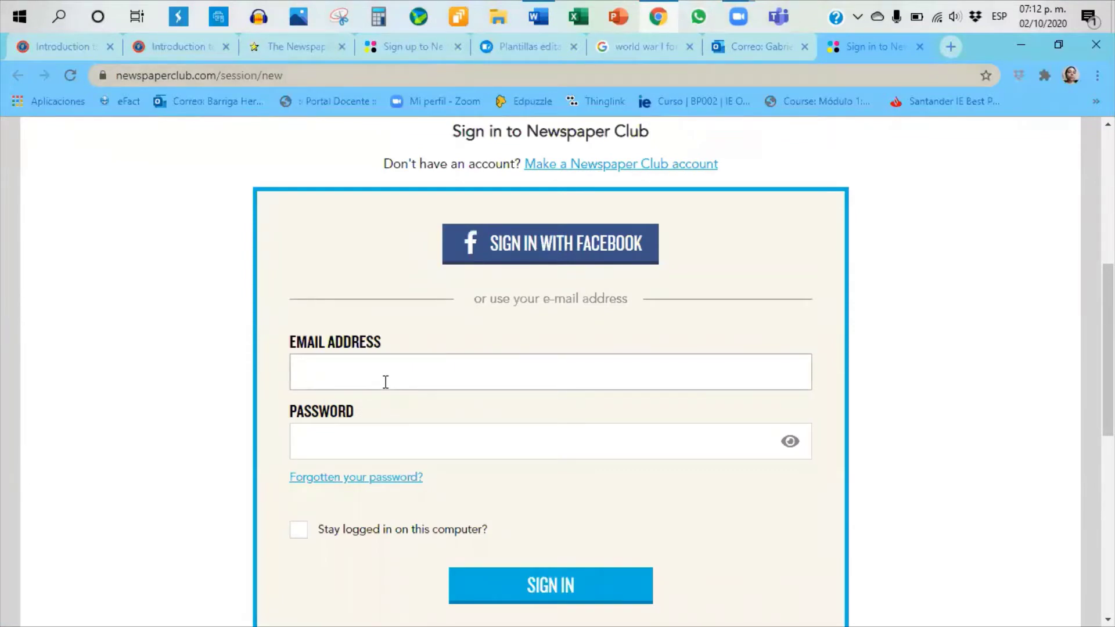
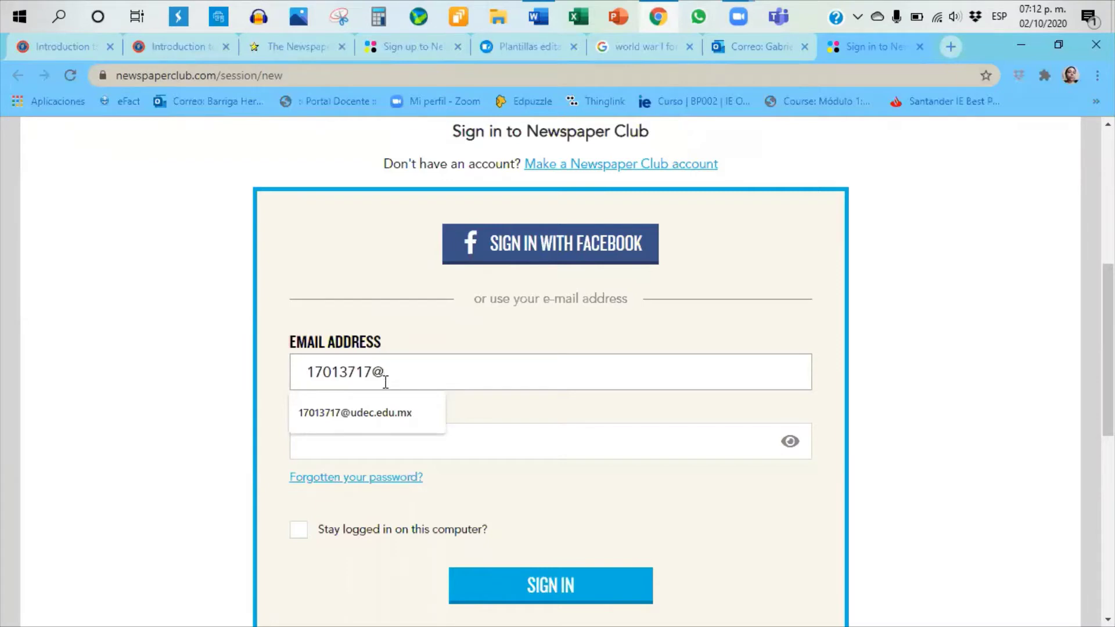
- Sign in with the autocompleted email address and the account password
key("Tab")
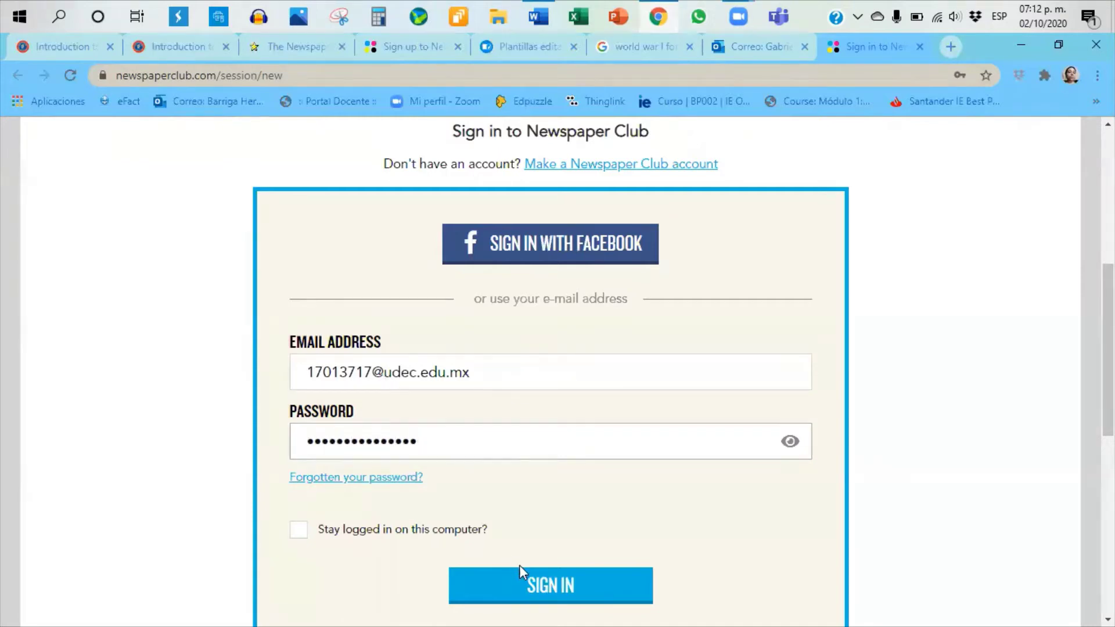
left_click(544, 585)
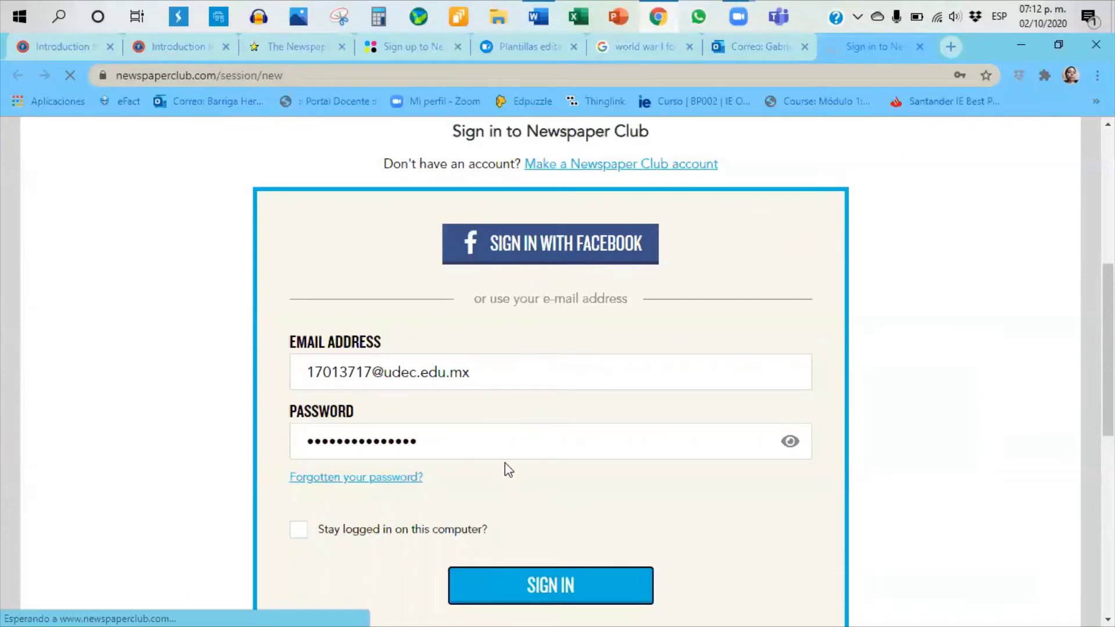
scroll(393, 375, "down", 1)
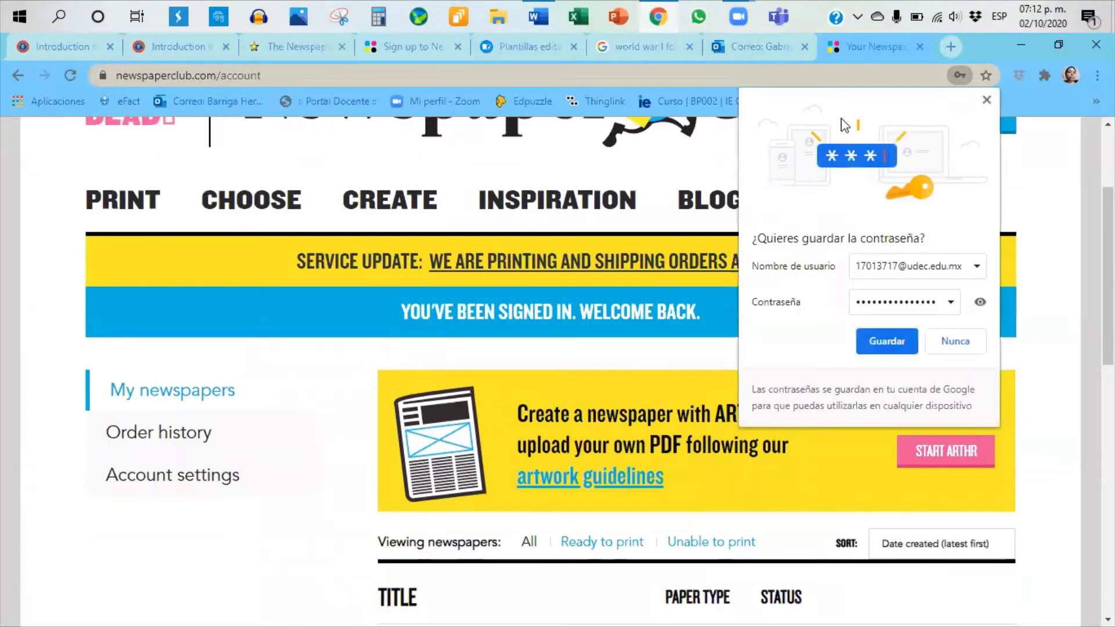
- Dismiss the save-password prompt and open My Newspaper from the account's newspaper list
left_click(986, 100)
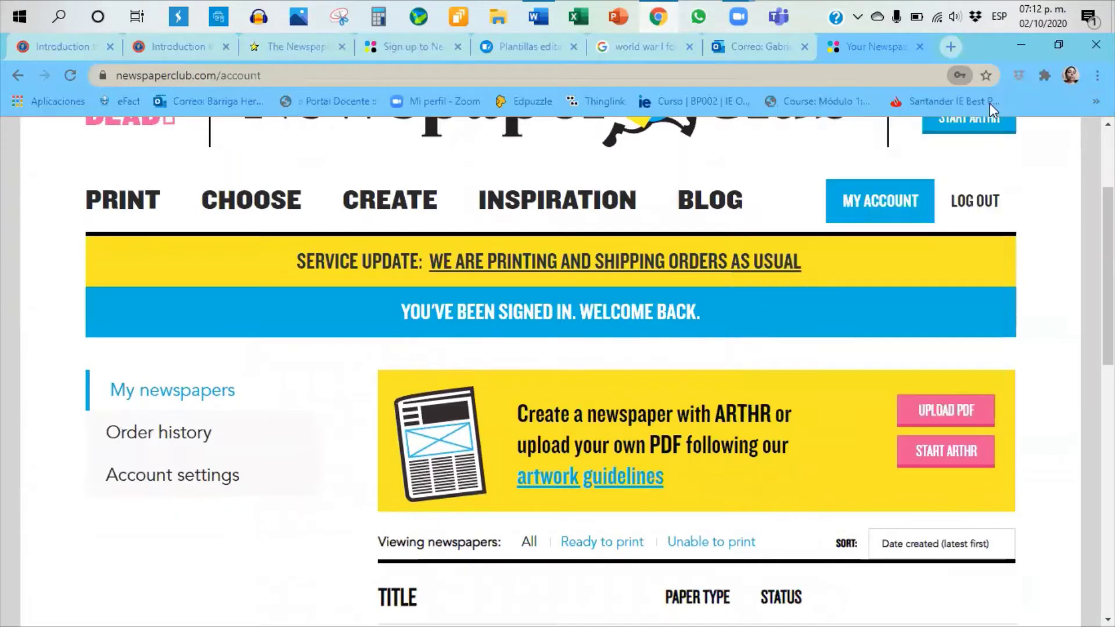
scroll(524, 311, "down", 2)
scroll(525, 311, "down", 5)
scroll(529, 323, "up", 2)
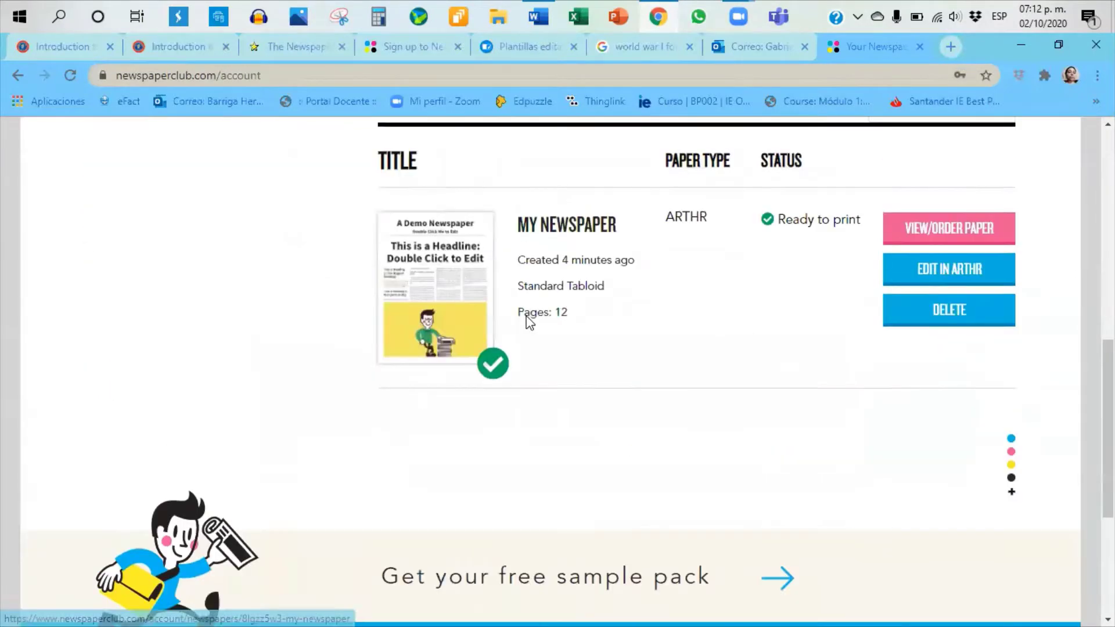
scroll(529, 323, "up", 1)
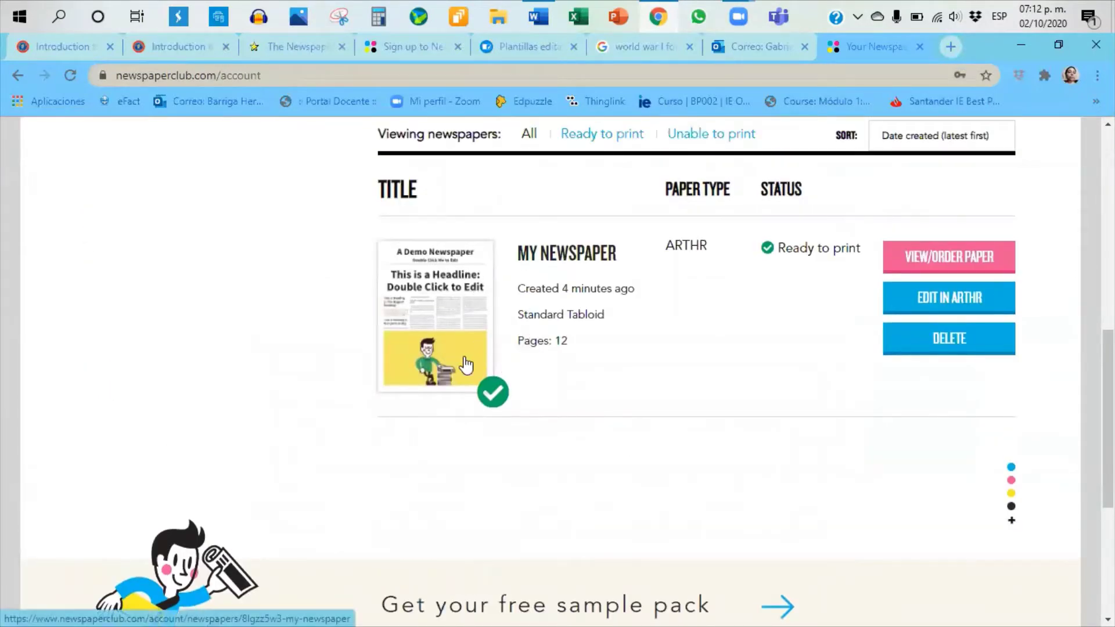
scroll(465, 363, "up", 1)
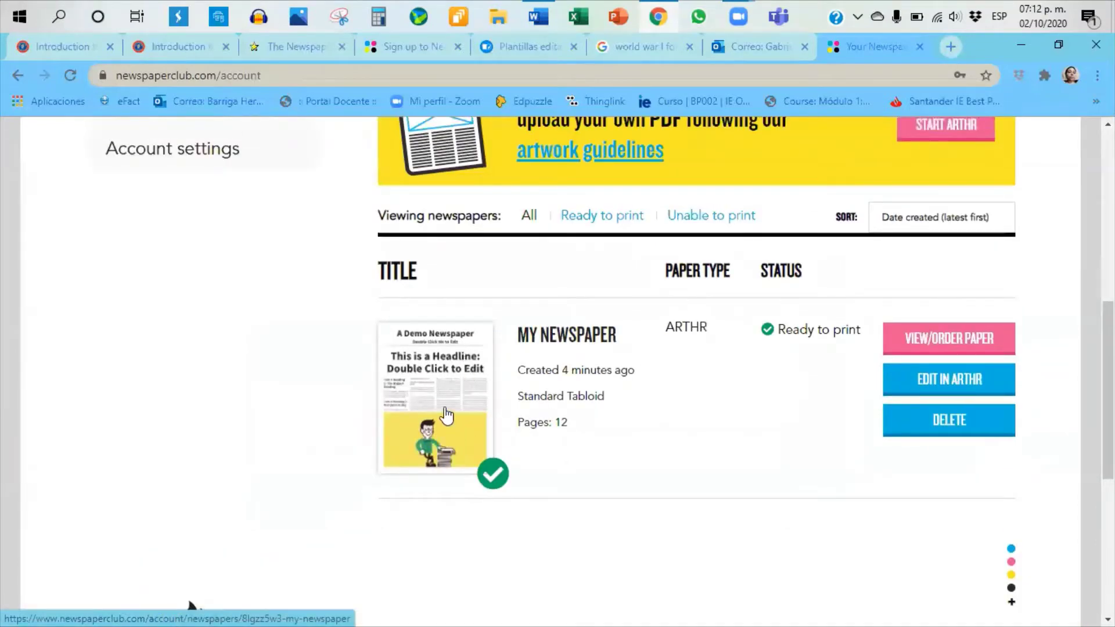
scroll(446, 411, "up", 4)
scroll(447, 411, "down", 1)
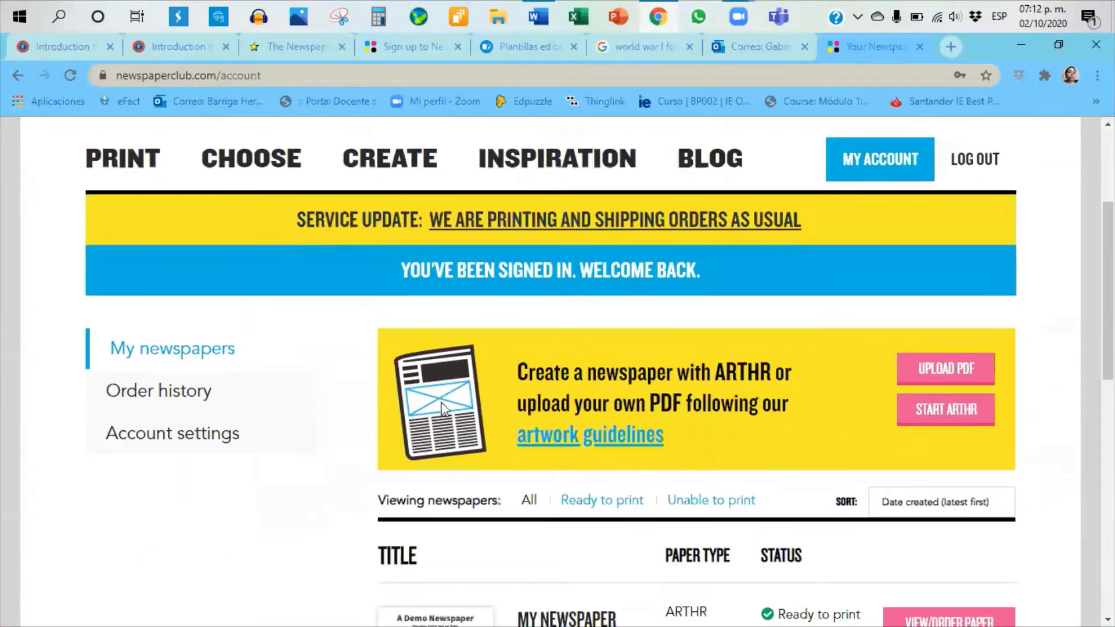
scroll(471, 482, "down", 1)
left_click(467, 523)
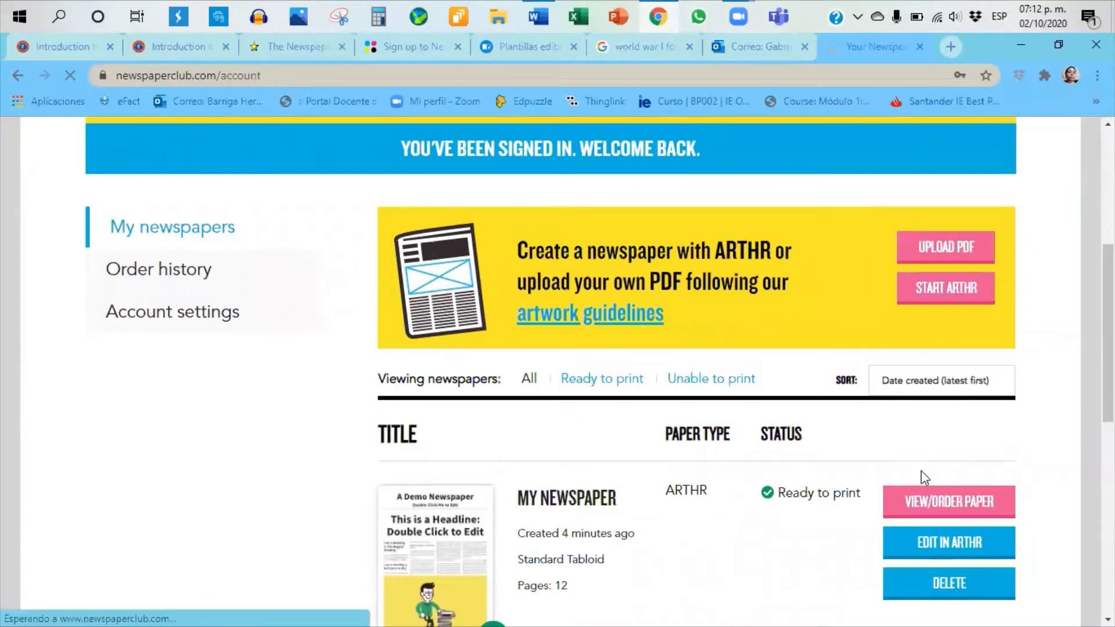
scroll(834, 548, "down", 1)
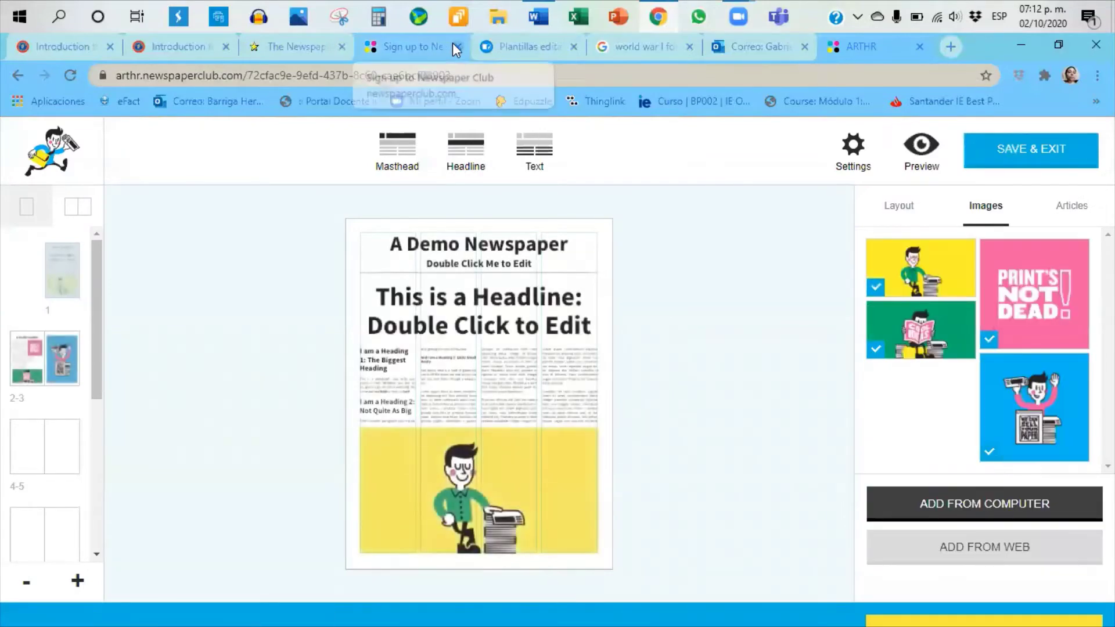
- Open the masthead's cover settings and retitle the newspaper 'My Newspaper'
left_click(456, 45)
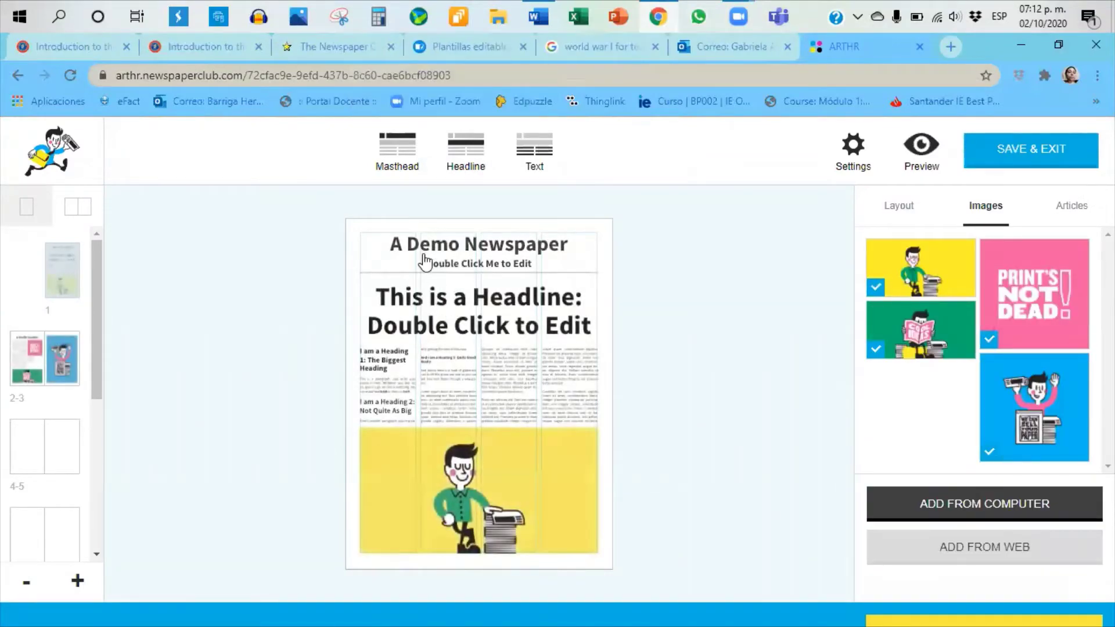
left_click(472, 265)
double_click(526, 264)
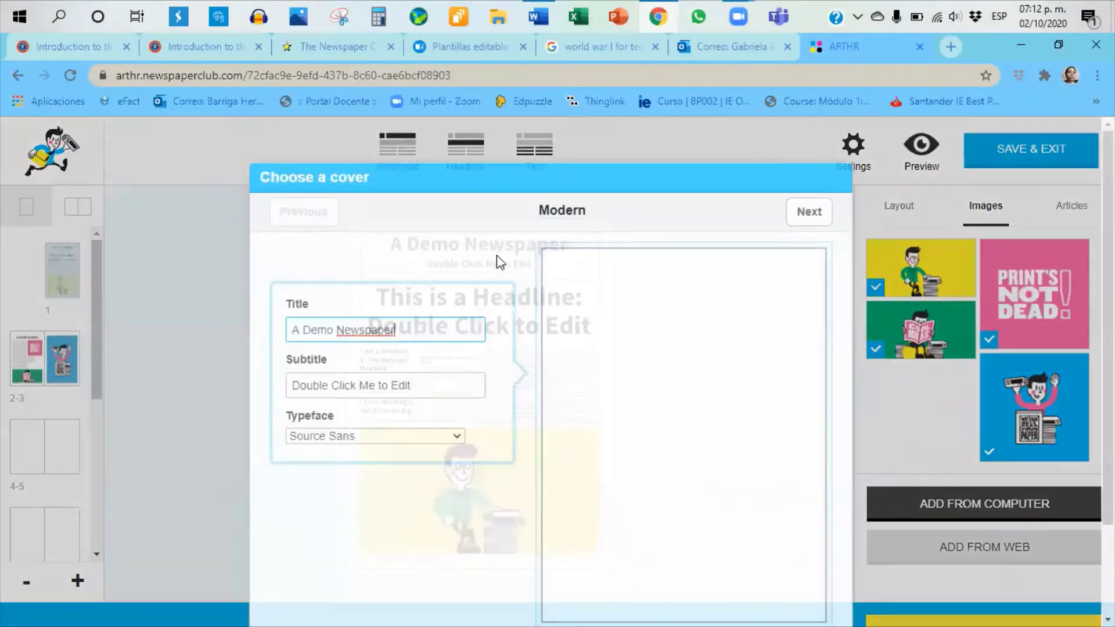
triple_click(384, 331)
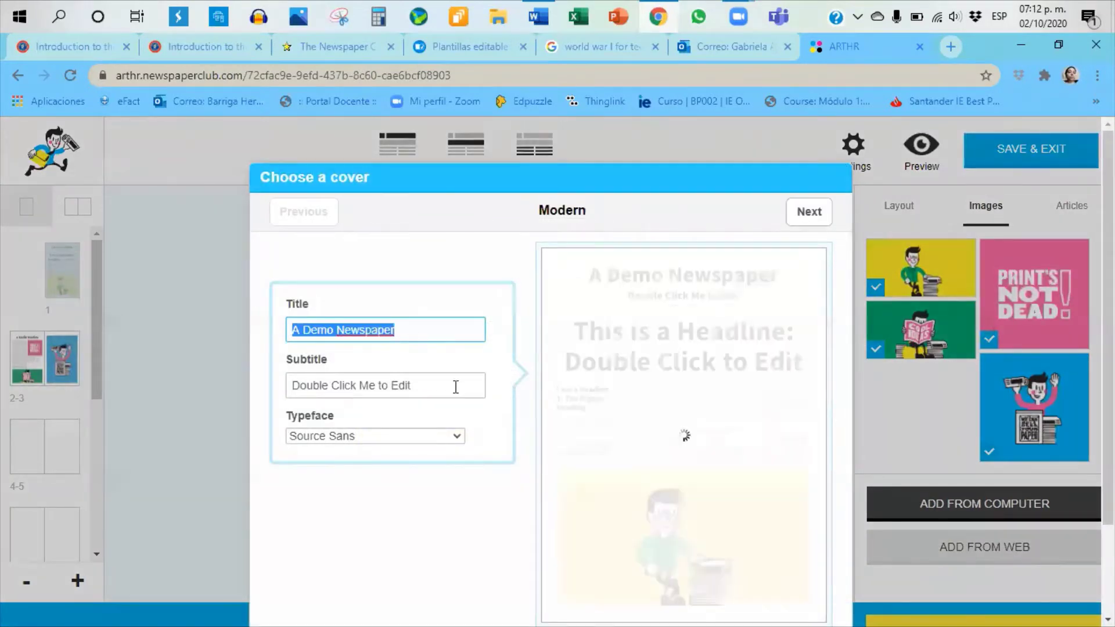
triple_click(392, 385)
left_click(394, 436)
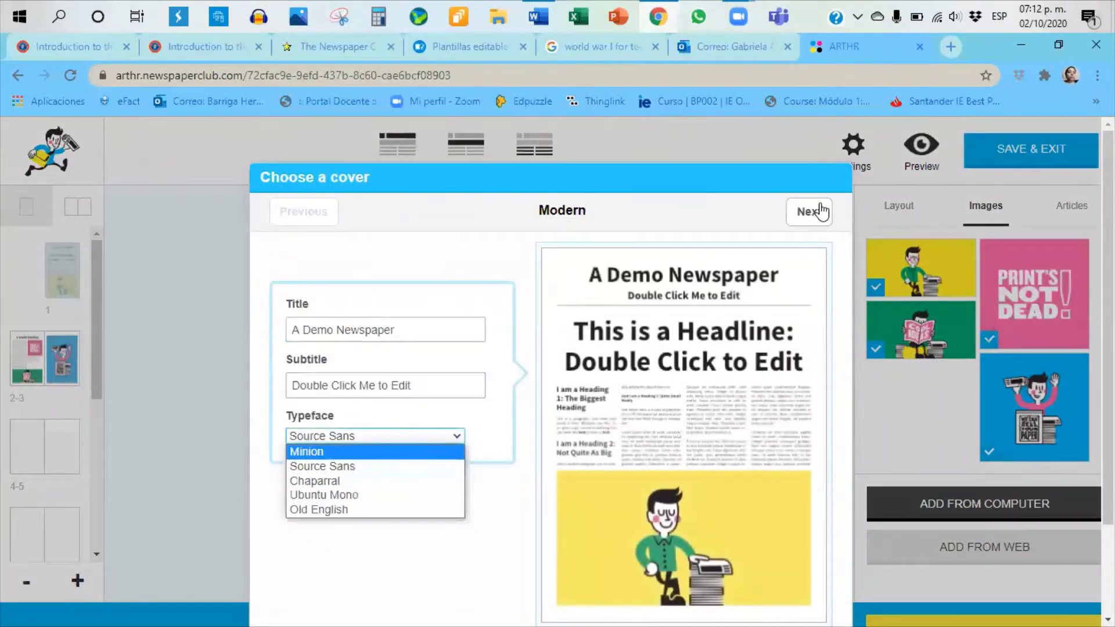
triple_click(441, 330)
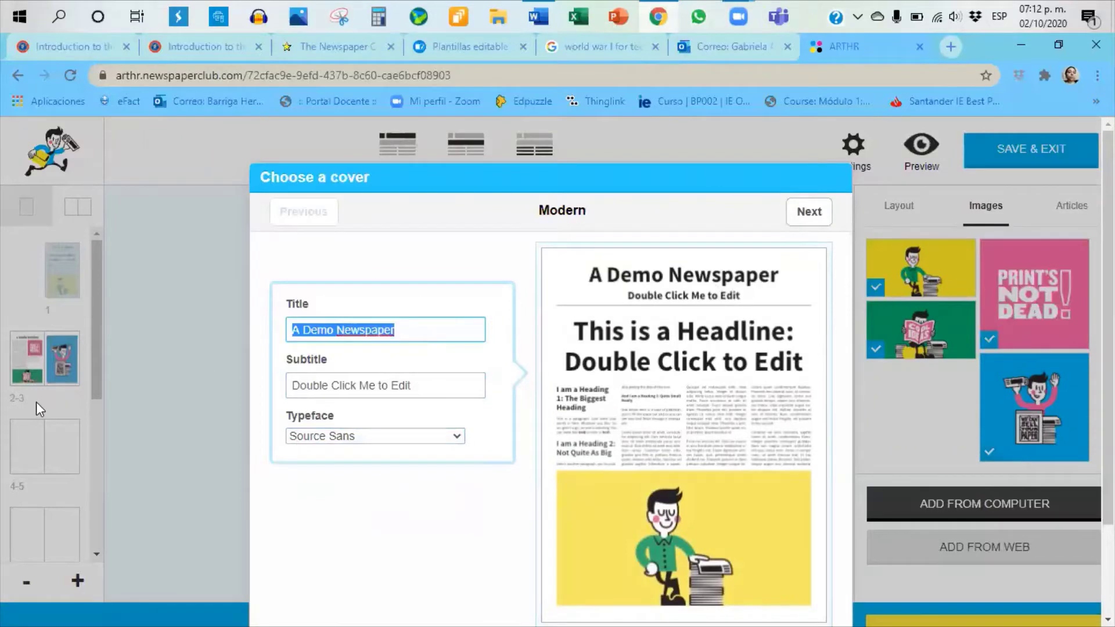
type("My Newspaper")
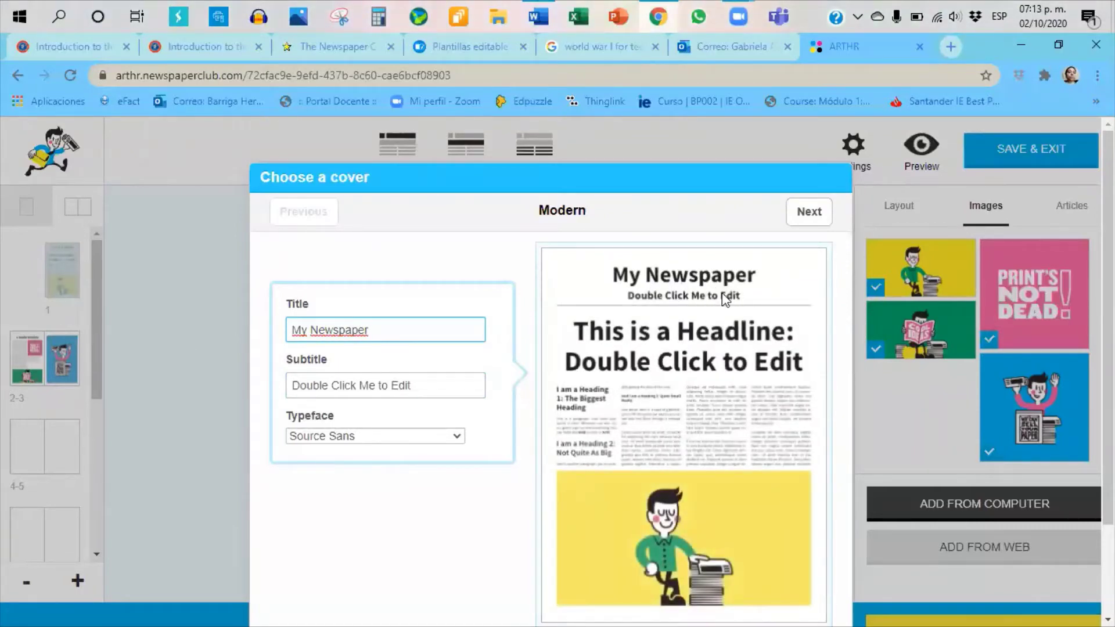
- Switch to the Weekly cover and clear the subtitle to replace it with 'Historical Events'
left_click(809, 212)
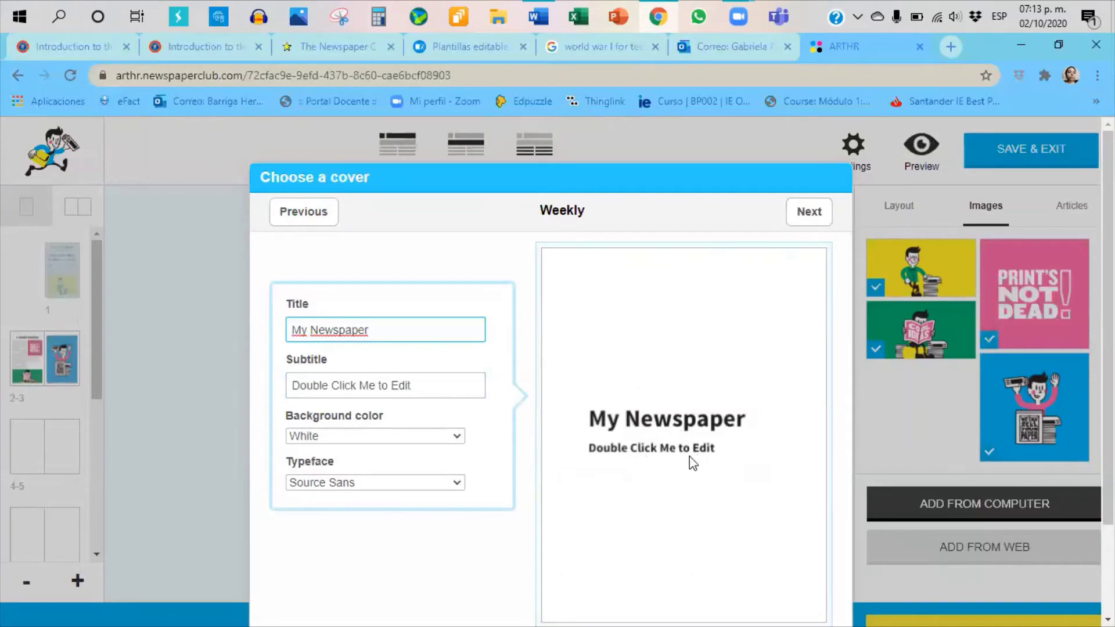
key("Tab")
key("BackSpace")
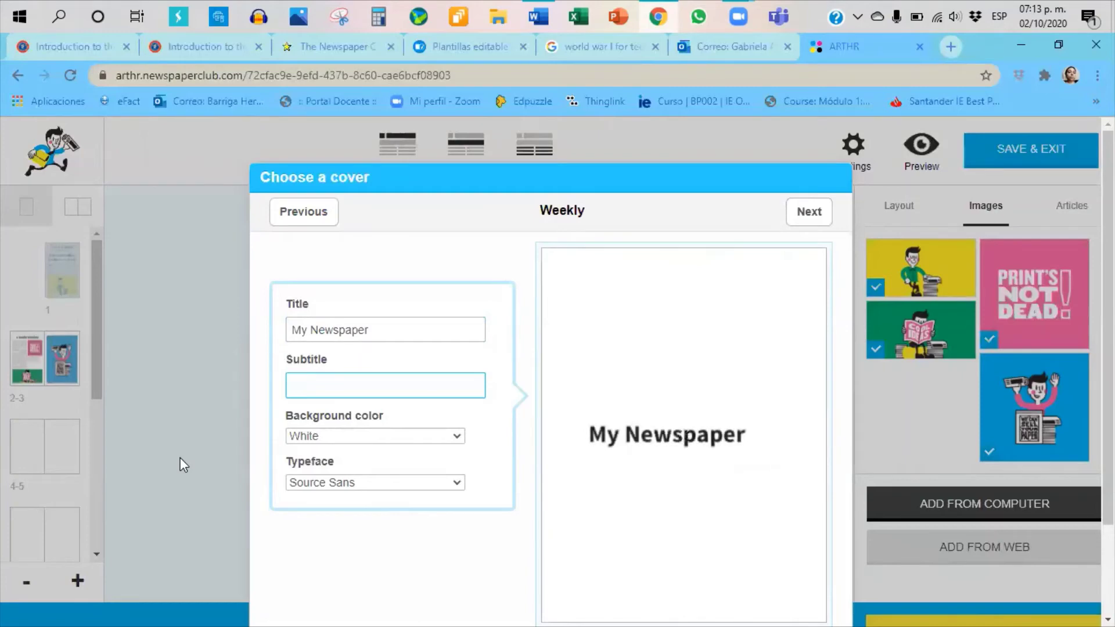
type("Historical Events")
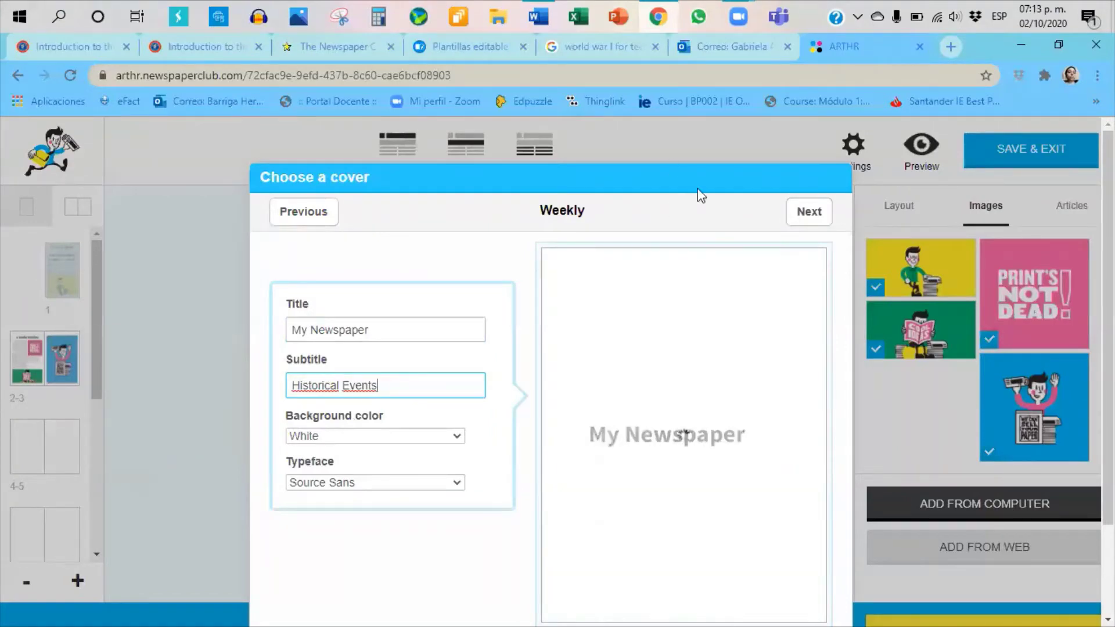
- Set the cover background to cyan and the typeface to Old English
left_click(459, 432)
left_click(413, 485)
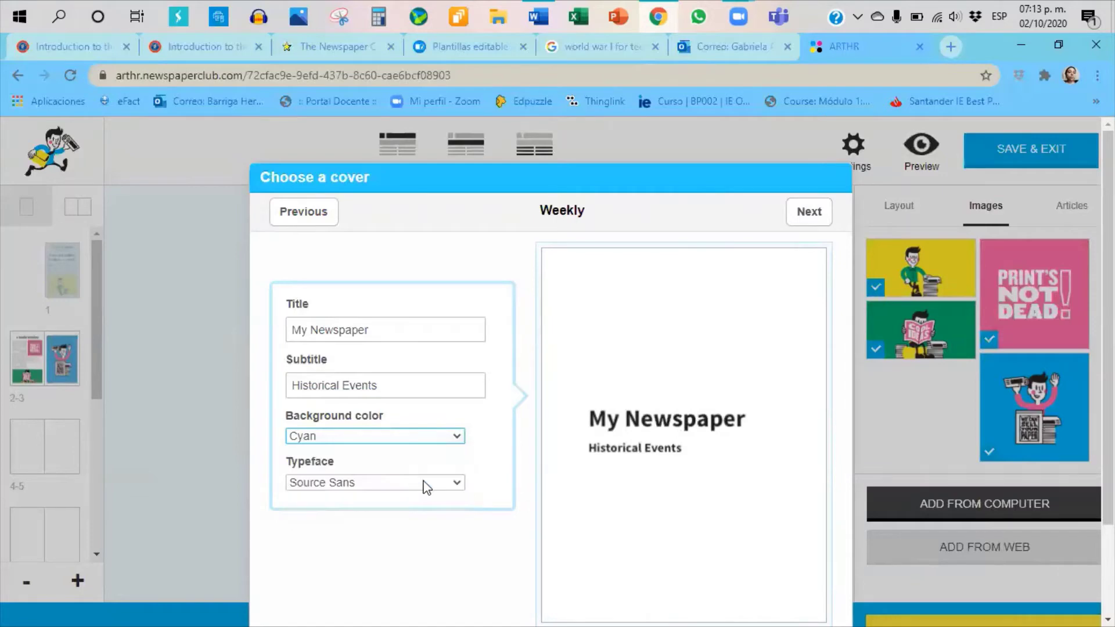
left_click(457, 484)
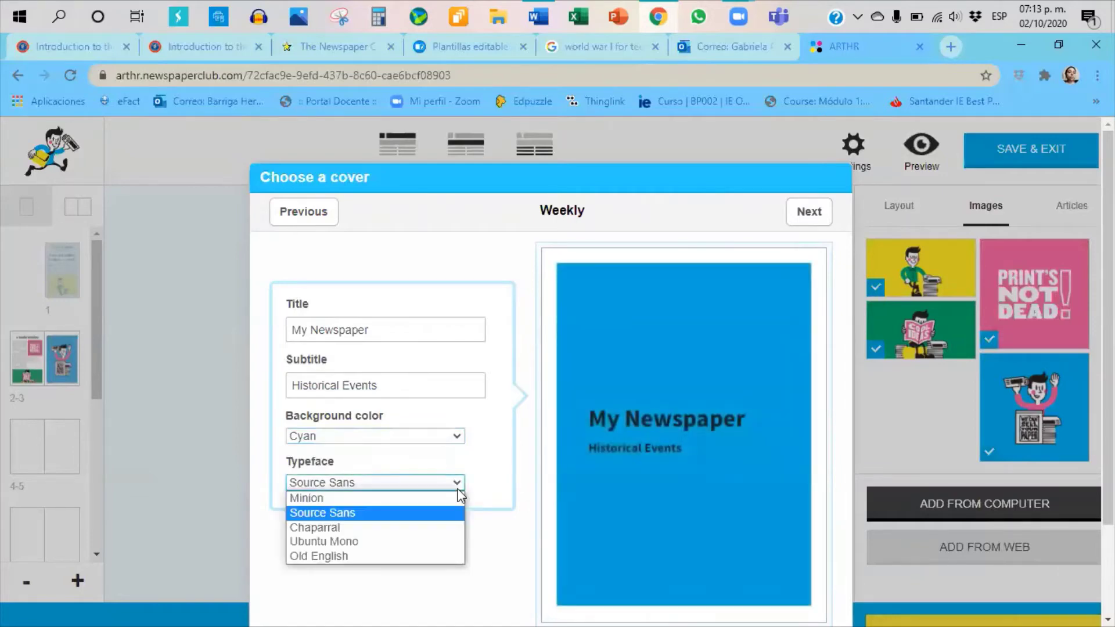
left_click(408, 542)
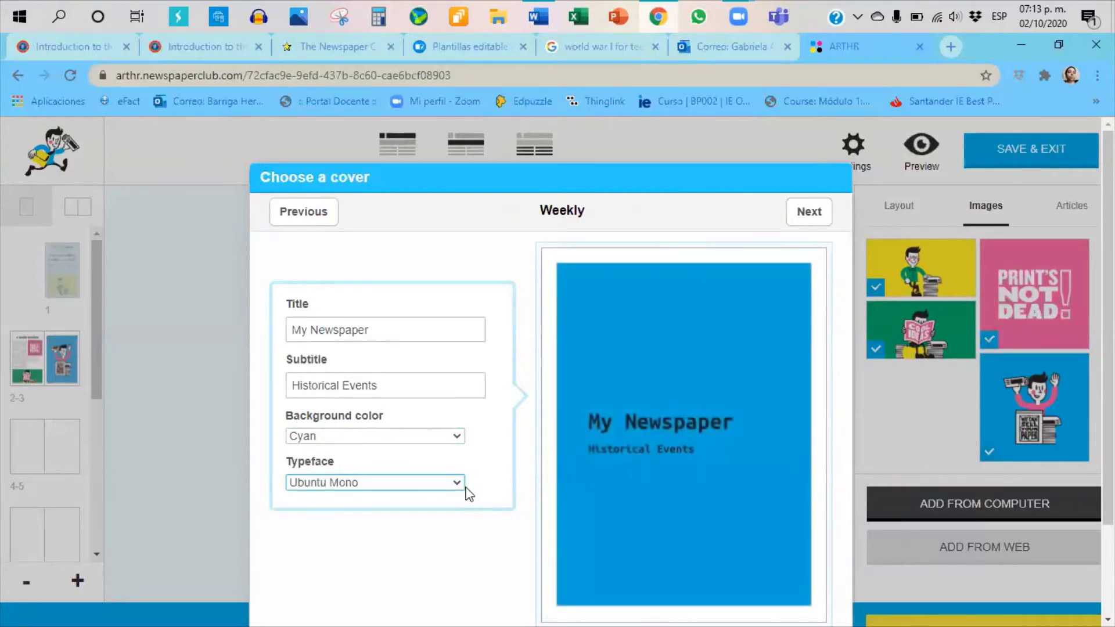
left_click(457, 483)
left_click(360, 554)
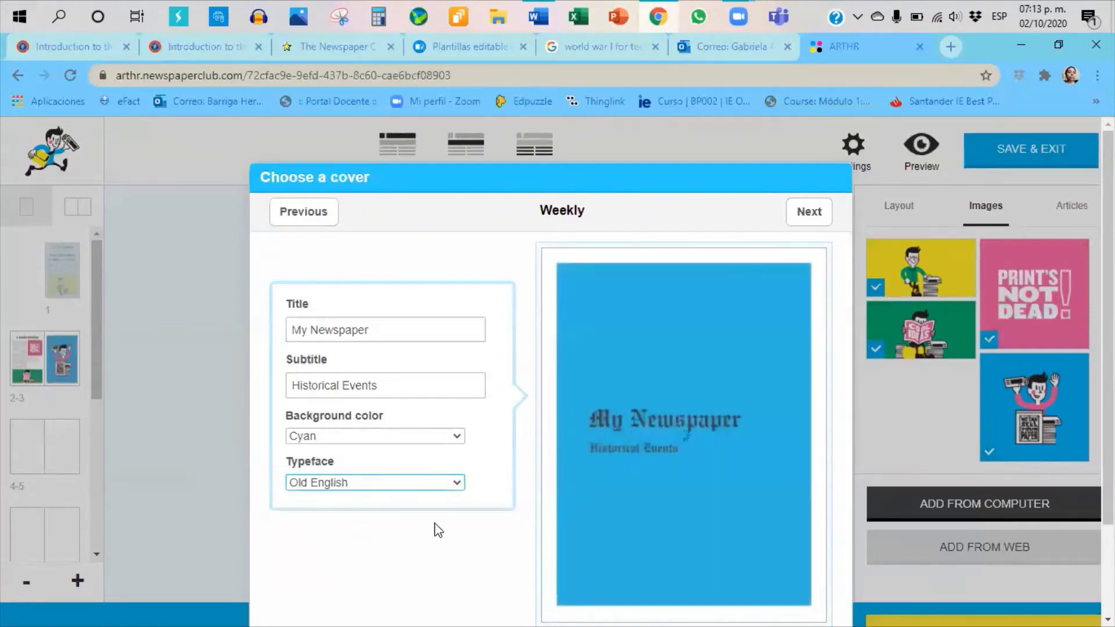
scroll(544, 349, "down", 3)
scroll(610, 349, "up", 3)
- Preview Red Top, step back to the Modern cover style and save it
left_click(808, 212)
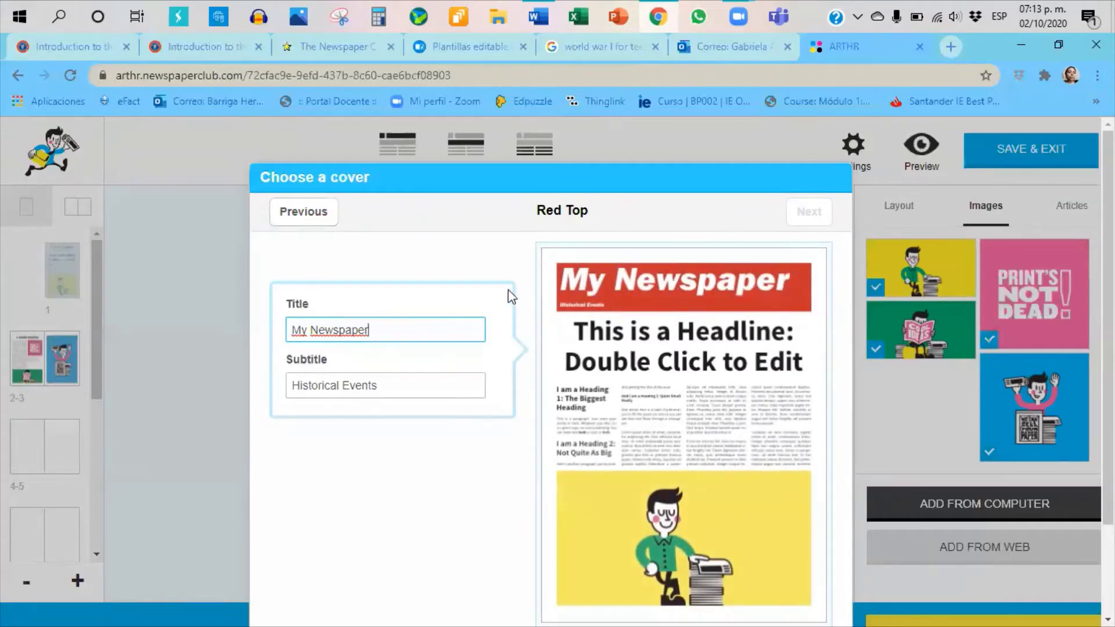
left_click(323, 223)
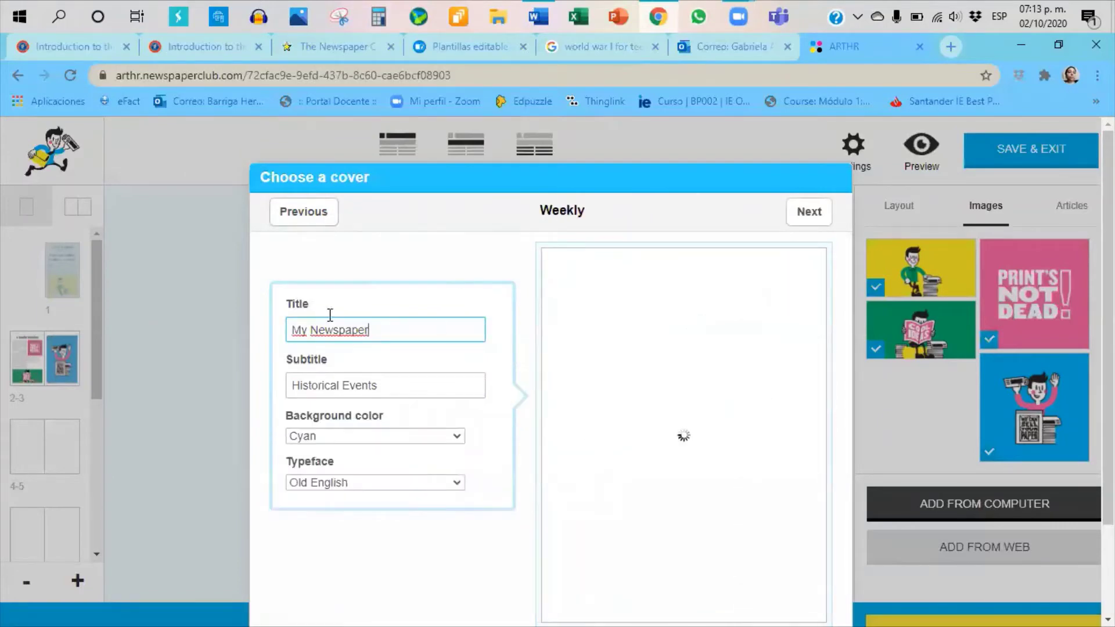
left_click(292, 219)
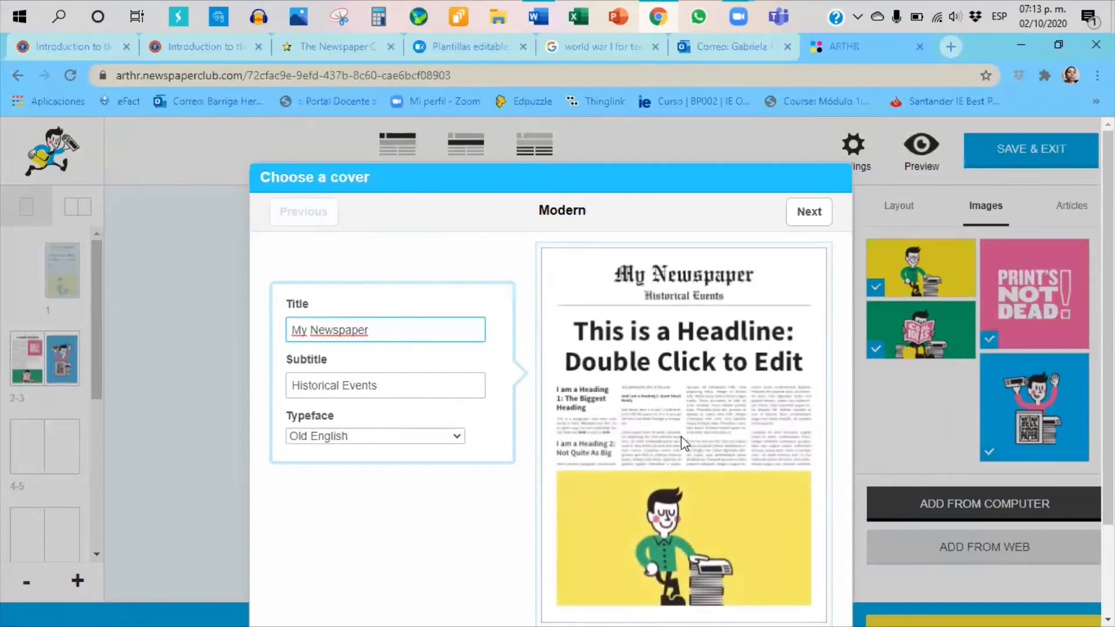
scroll(684, 443, "down", 3)
left_click(787, 575)
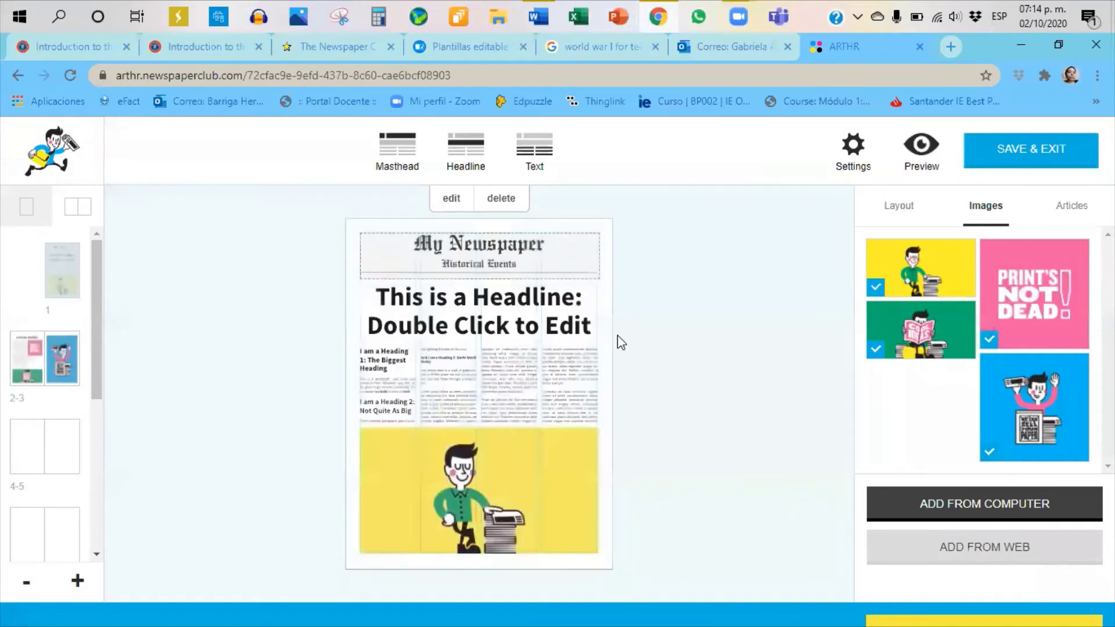
- Add and save a 'World War I' headline, centre-aligned, in green text
left_click(465, 150)
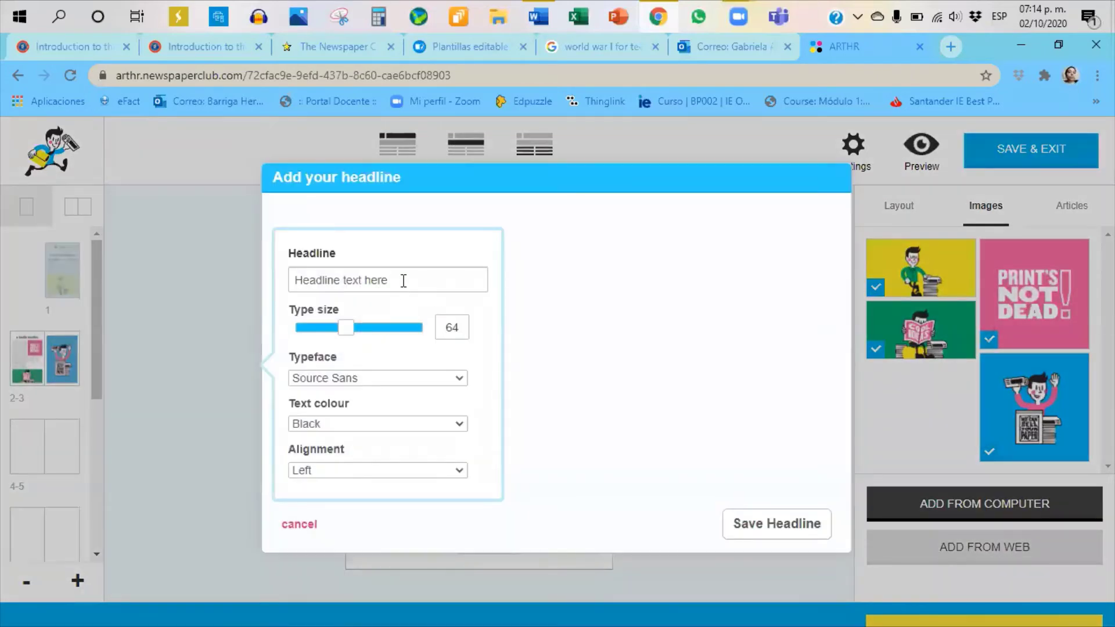
left_click_drag(403, 280, 194, 322)
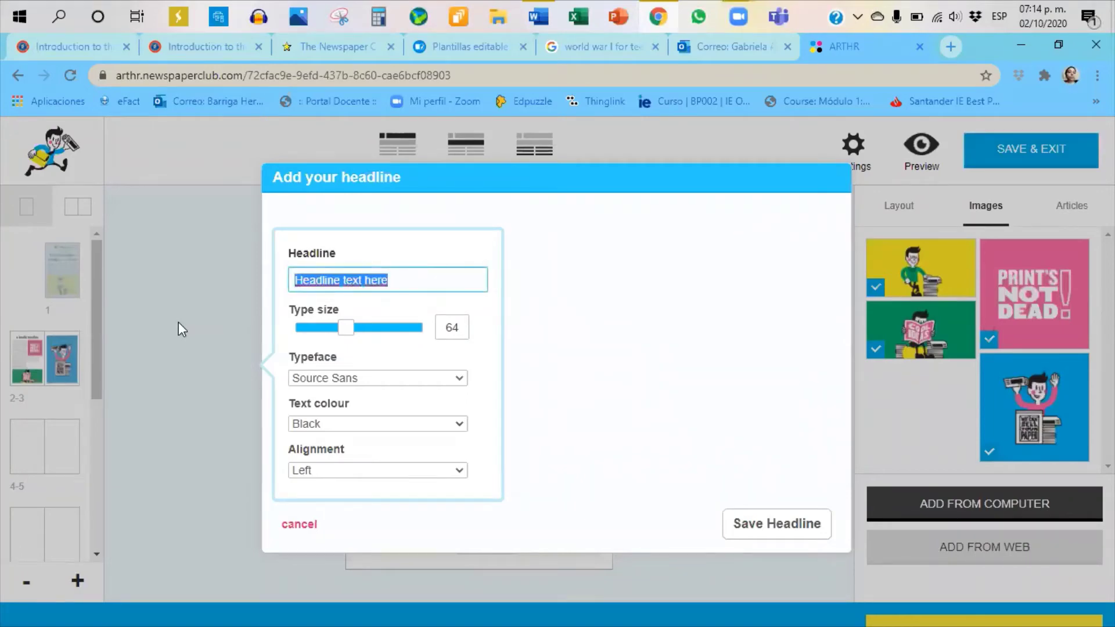
type("W")
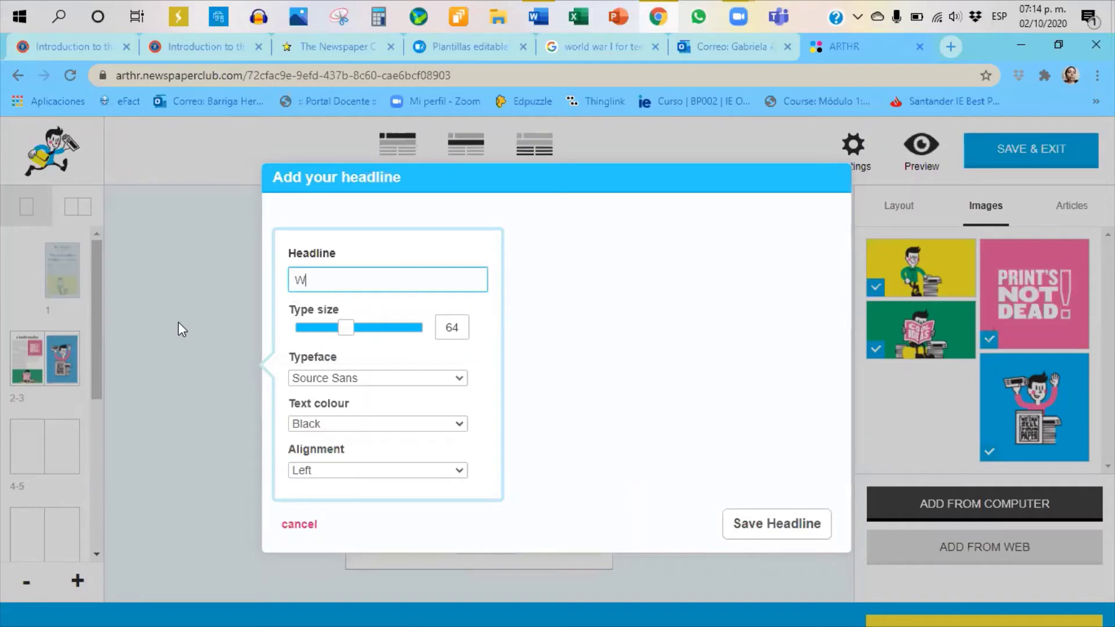
type("orld Wa")
type("r")
type(" I")
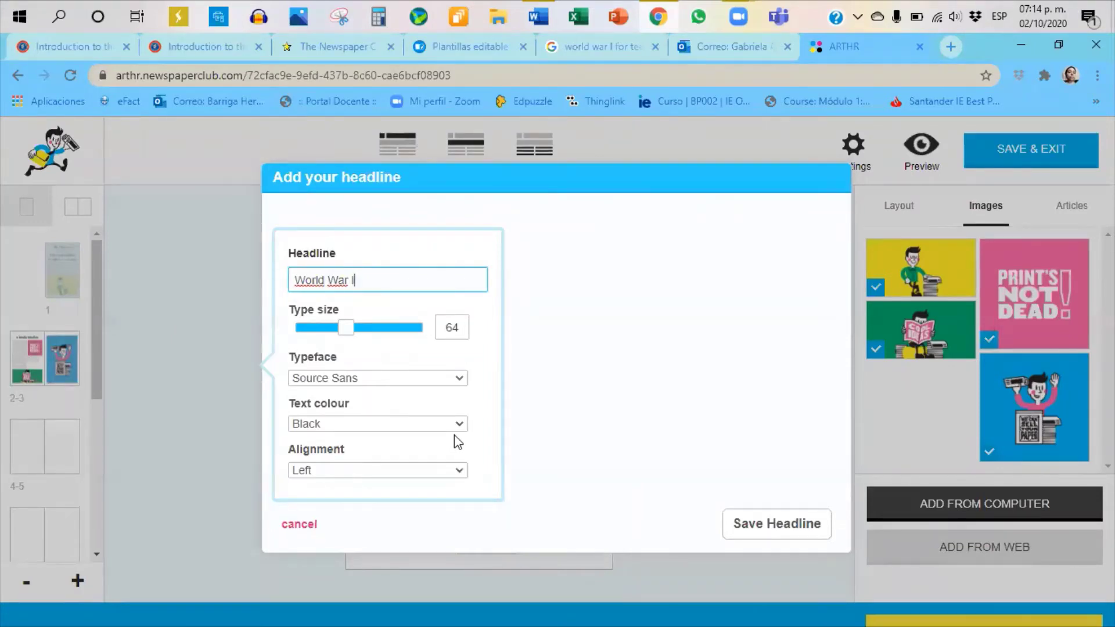
left_click(456, 468)
left_click(413, 499)
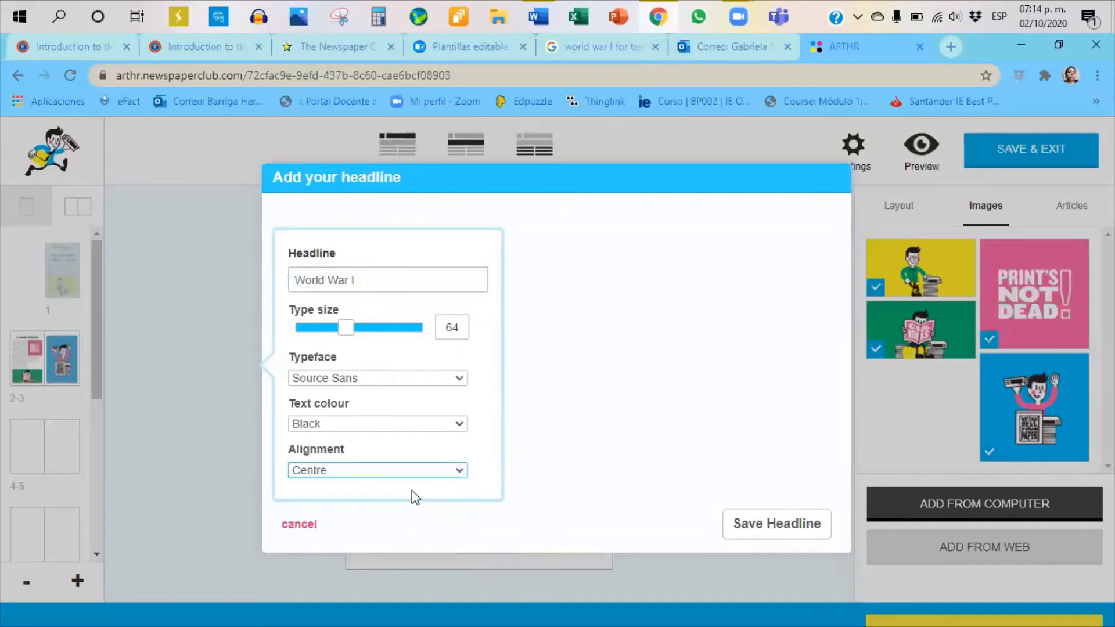
left_click(456, 425)
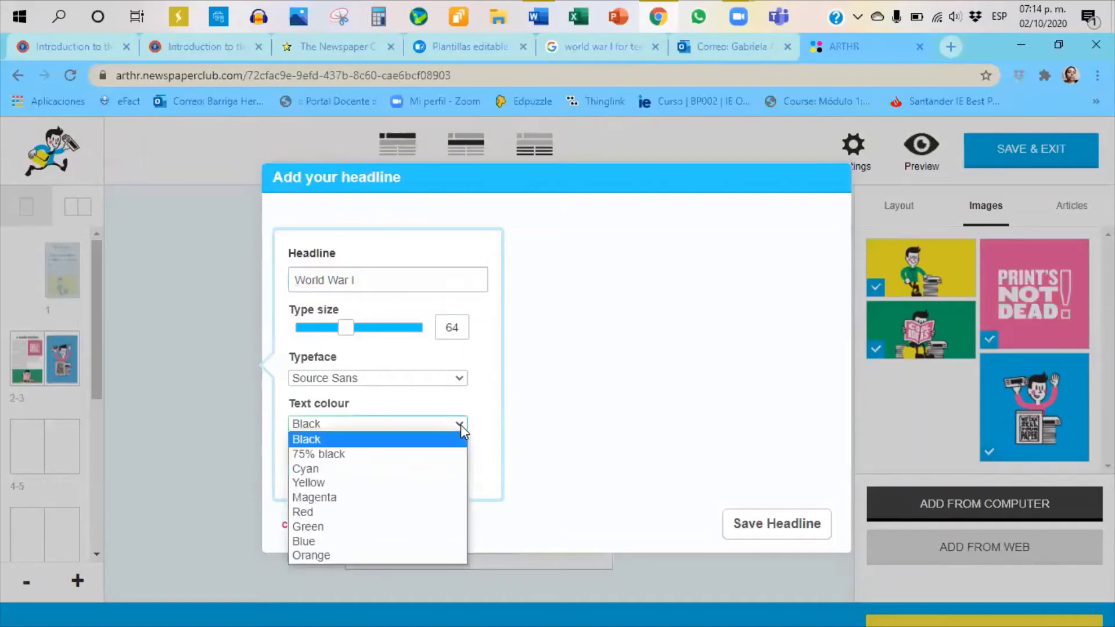
left_click(361, 528)
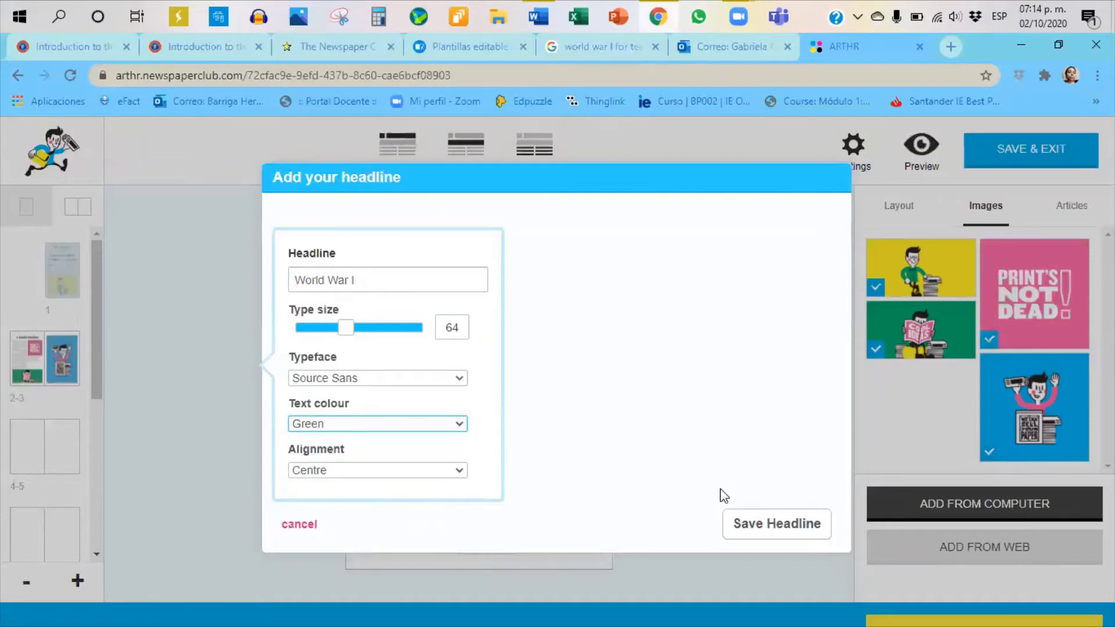
left_click(784, 523)
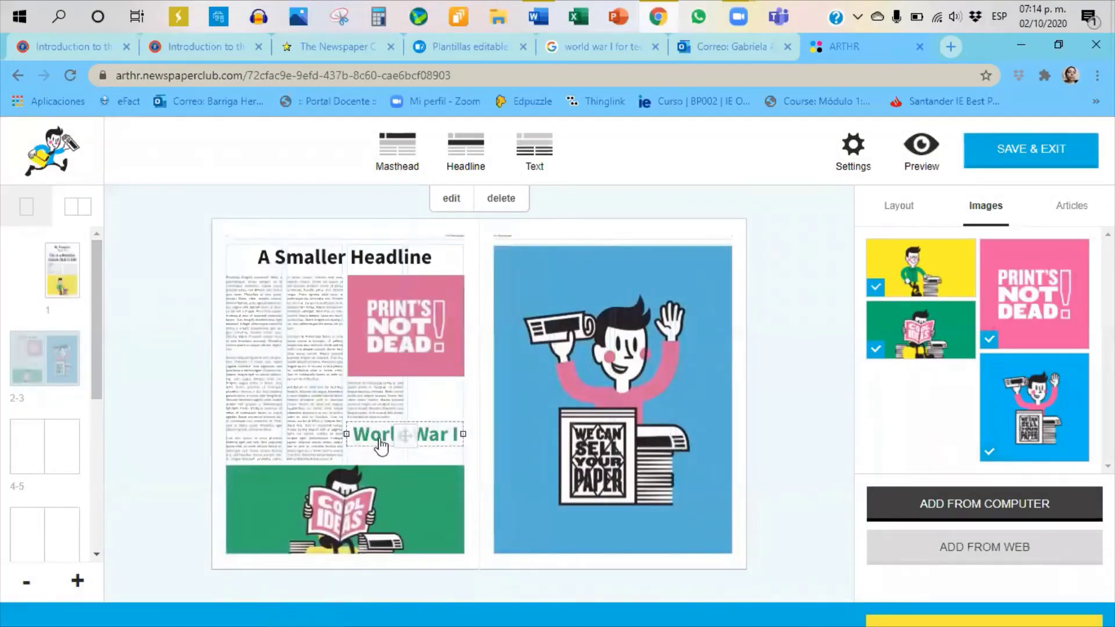
- Select page 1's yellow cartoon picture and bring up the computer-upload image guidelines
left_click(64, 285)
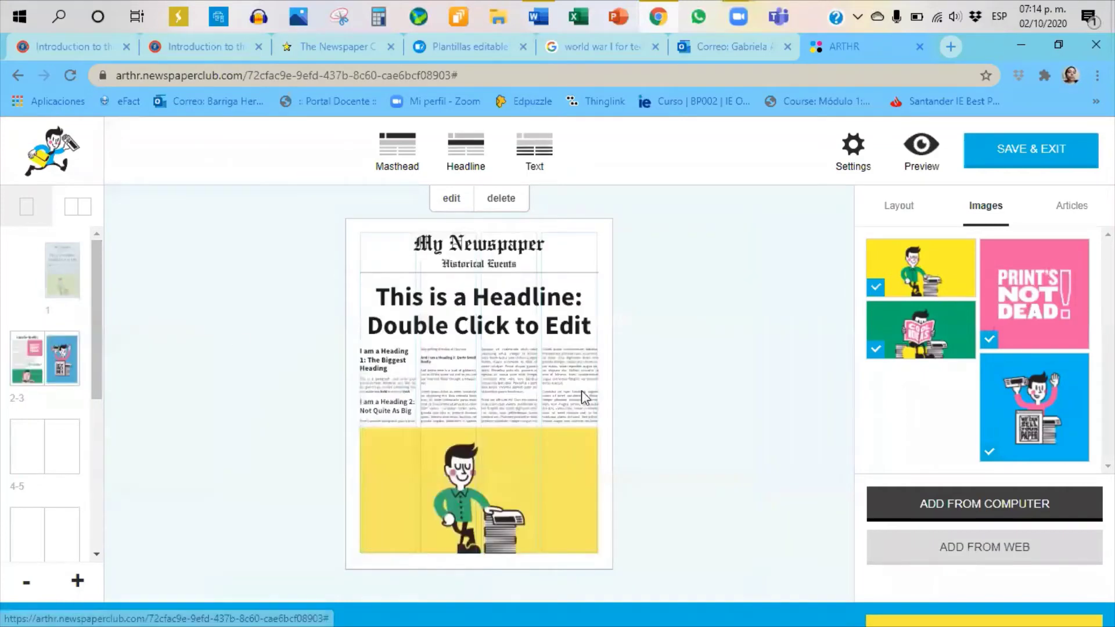
left_click(498, 322)
left_click(396, 367)
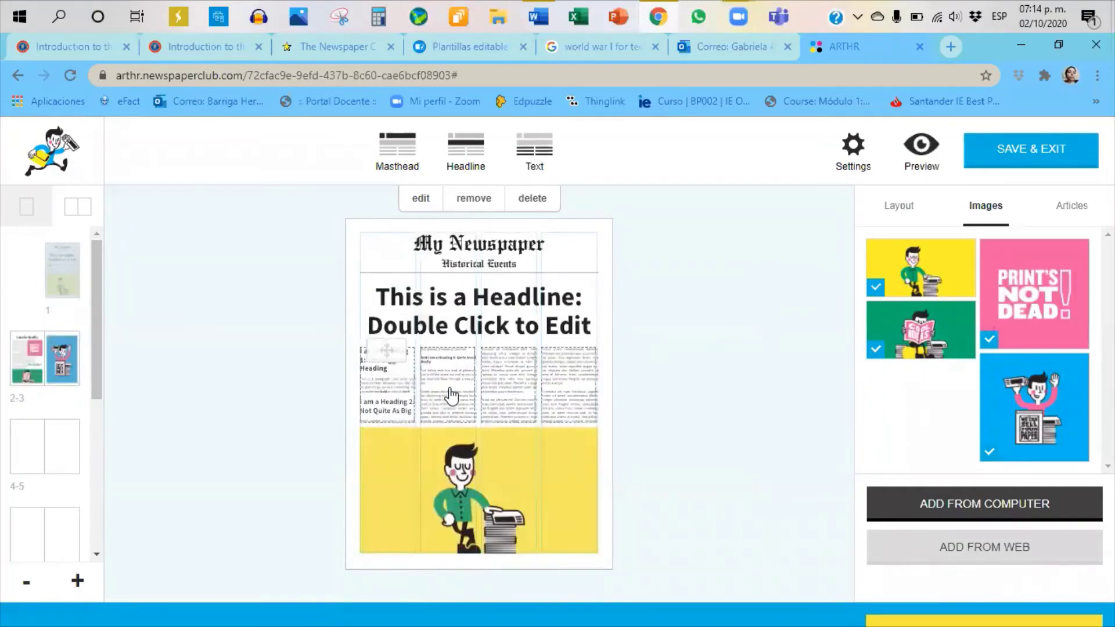
left_click(532, 491)
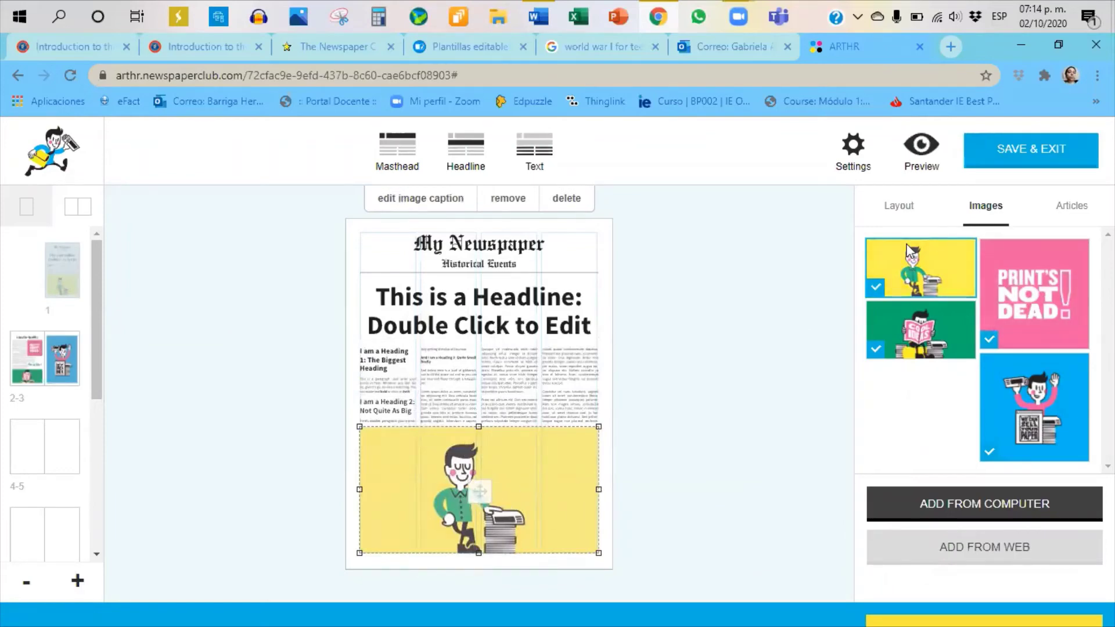
left_click(907, 506)
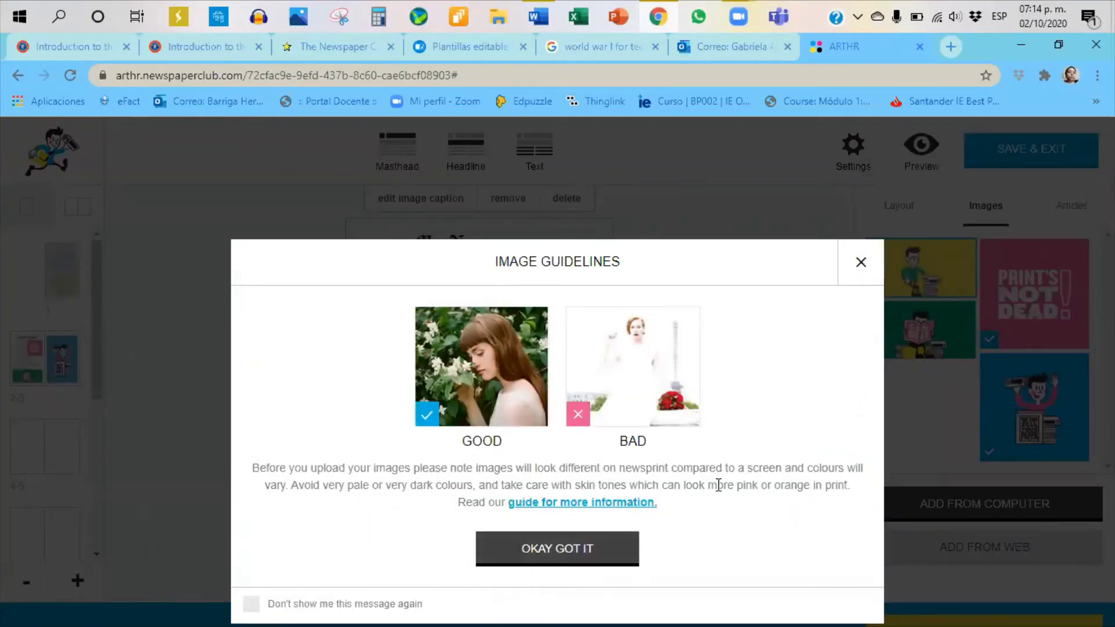
- Upload the first picture from Imágenes > hp anime into the image library
left_click(520, 548)
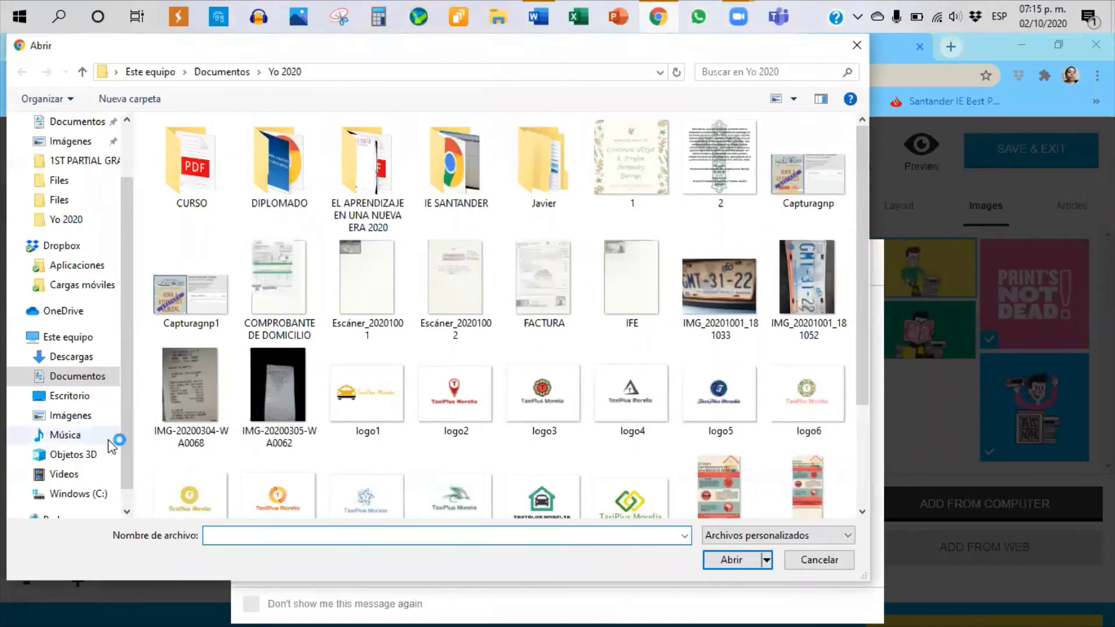
left_click(70, 416)
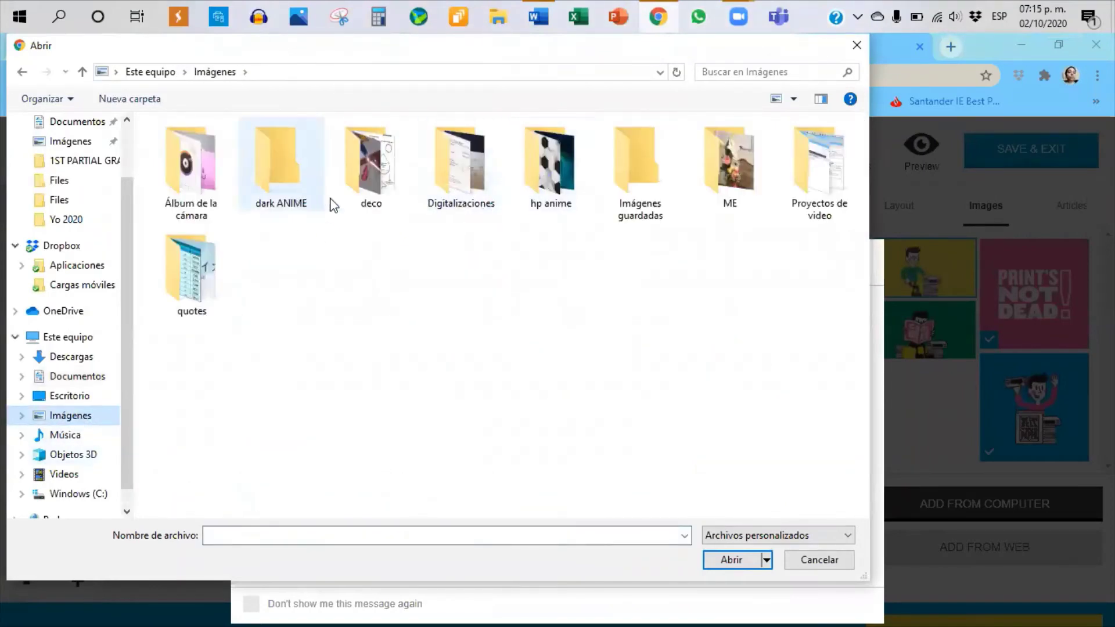
double_click(549, 166)
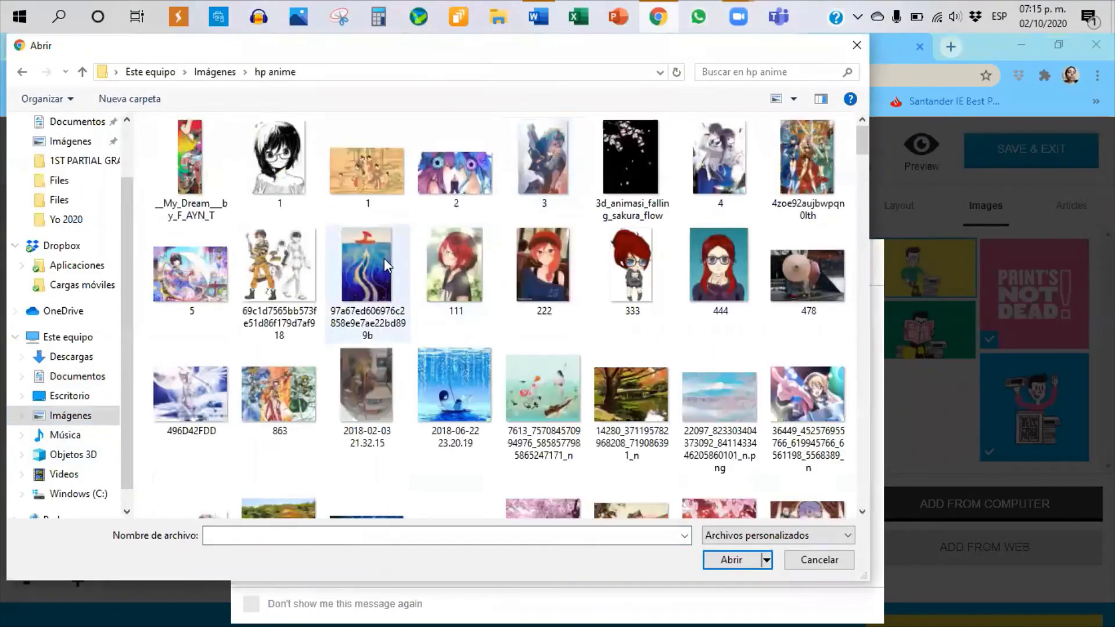
left_click(194, 180)
double_click(194, 180)
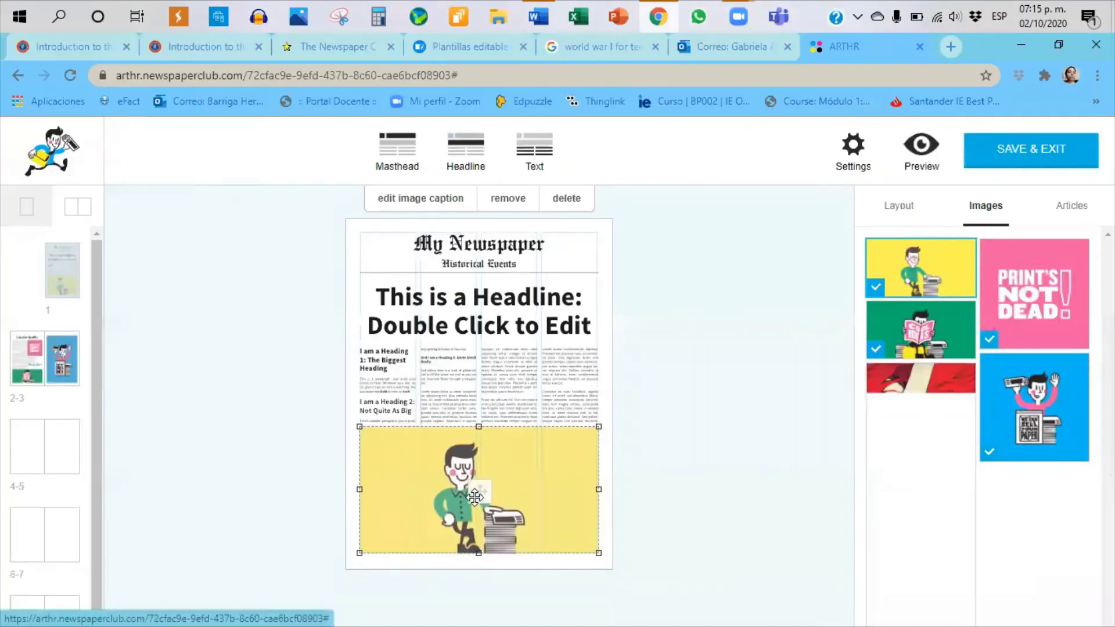
- Drop the uploaded anime image onto the front page
left_click_drag(919, 407, 484, 449)
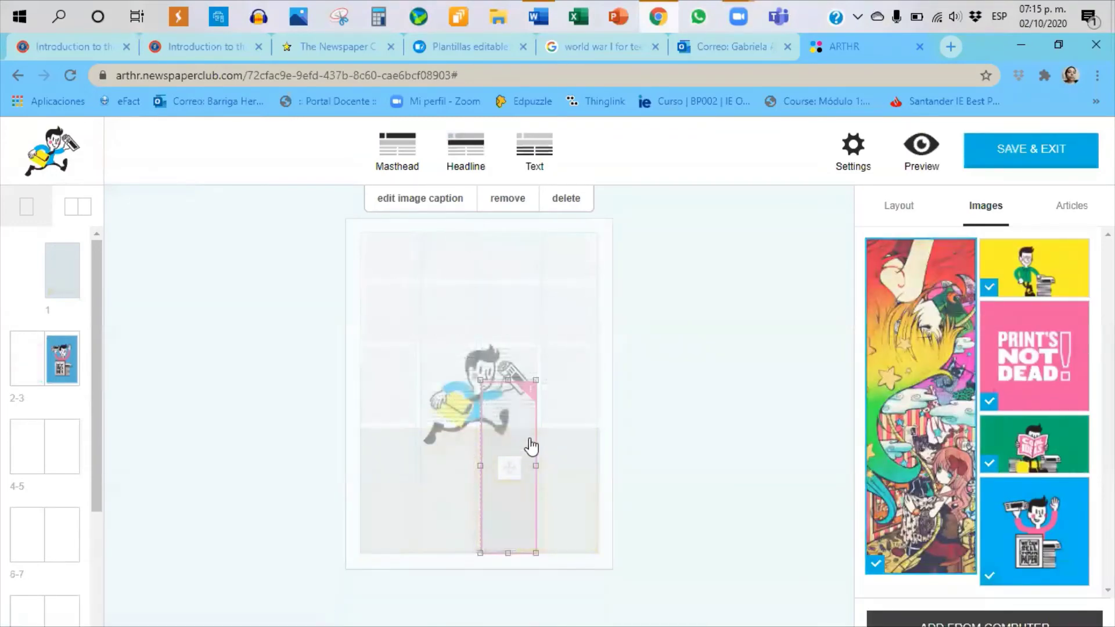
left_click(576, 501)
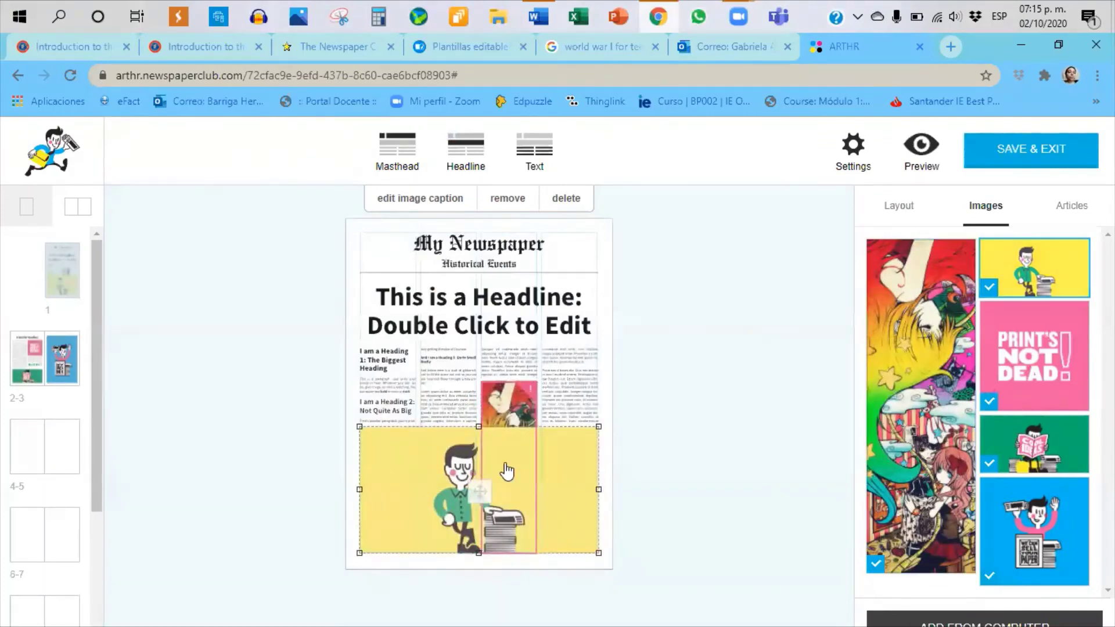
left_click(658, 477)
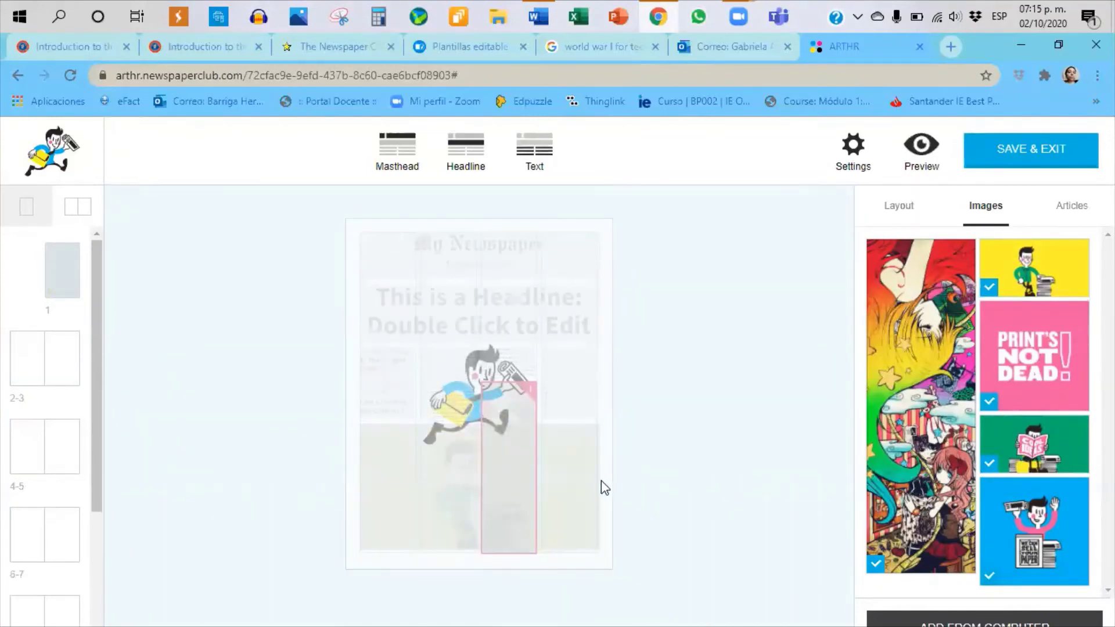
- Delete the yellow cartoon picture and move the anime image into the rightmost column
left_click(556, 474)
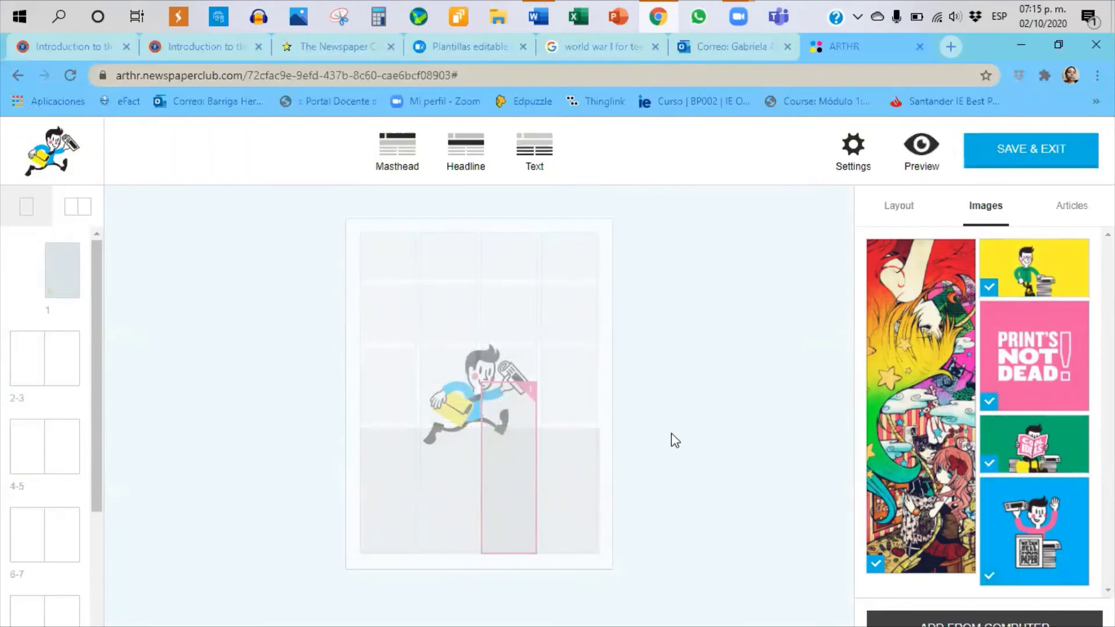
left_click(556, 476)
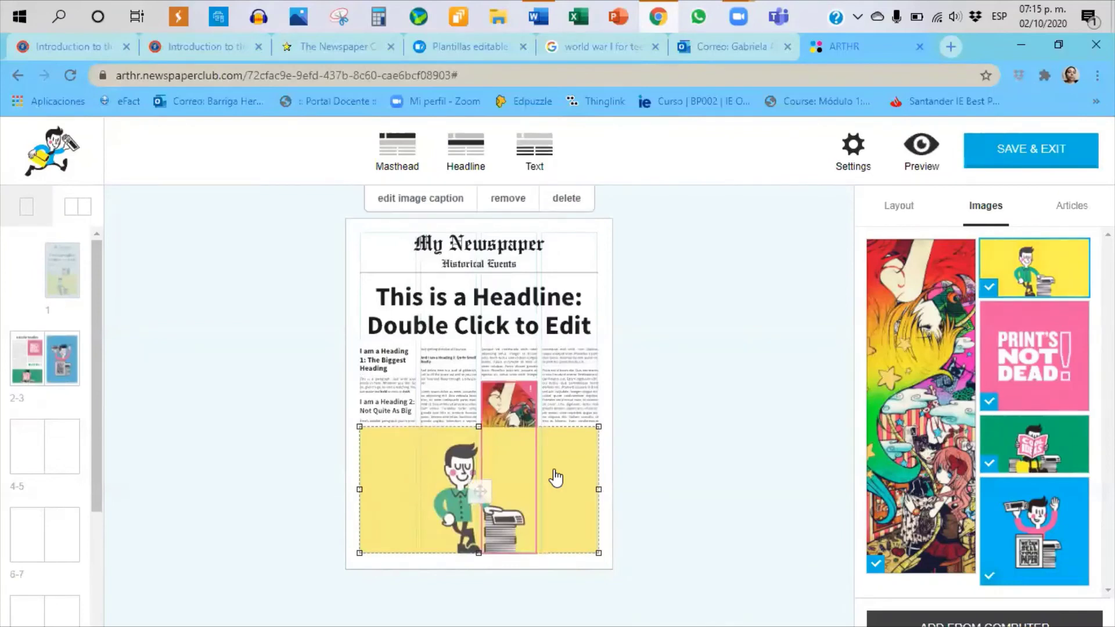
left_click(508, 198)
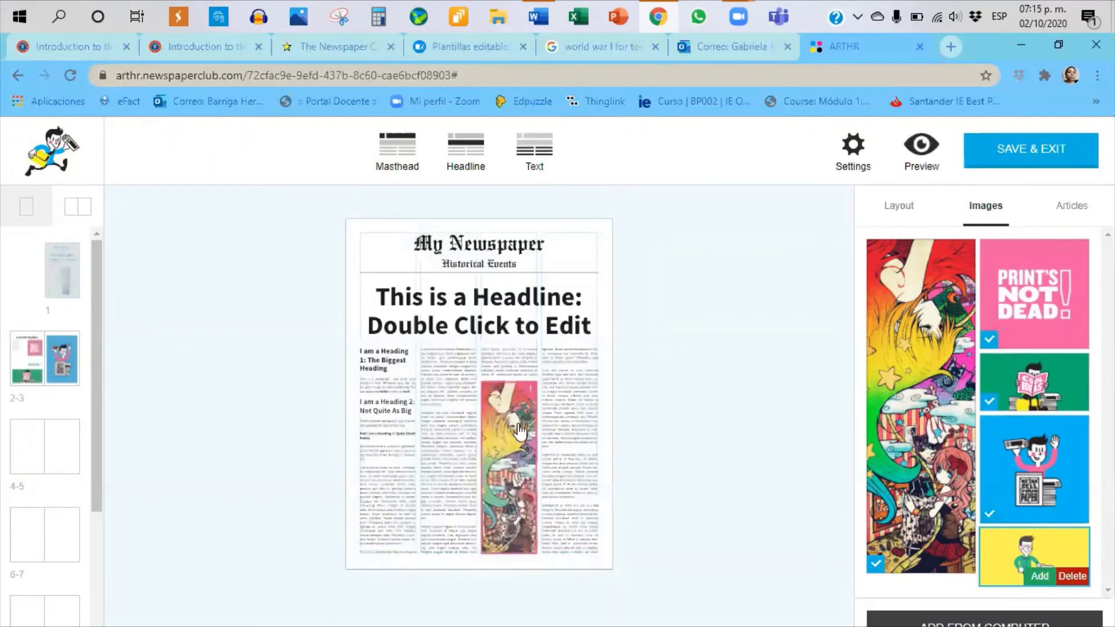
left_click_drag(510, 435, 555, 424)
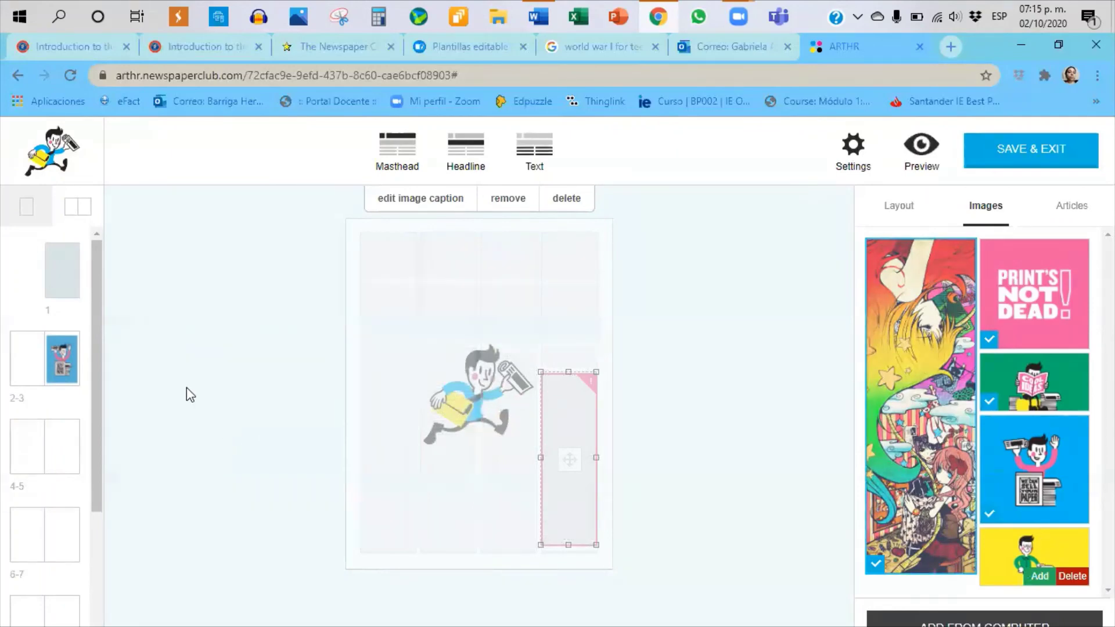
- Browse through spreads 2-3 and 4-5 to the blank final single page
left_click(64, 372)
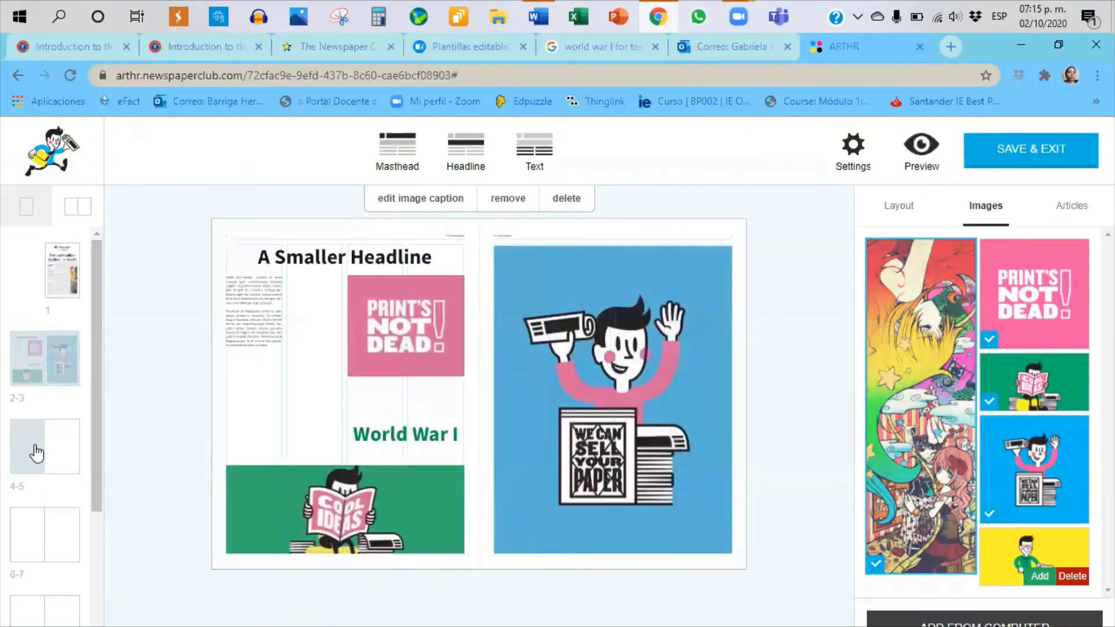
left_click(37, 451)
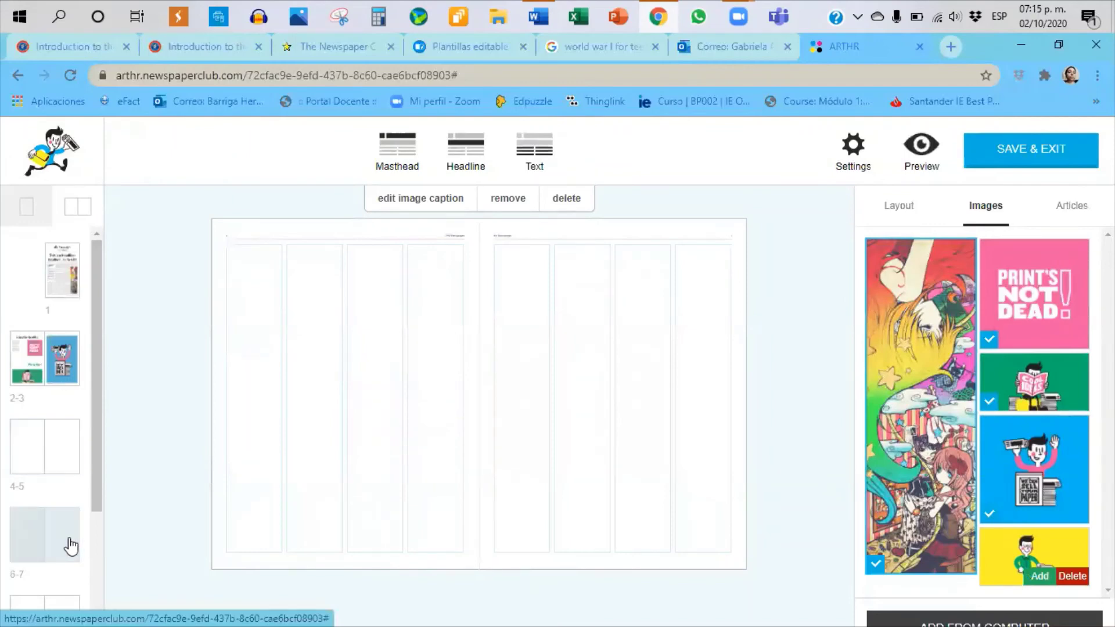
scroll(58, 528, "down", 3)
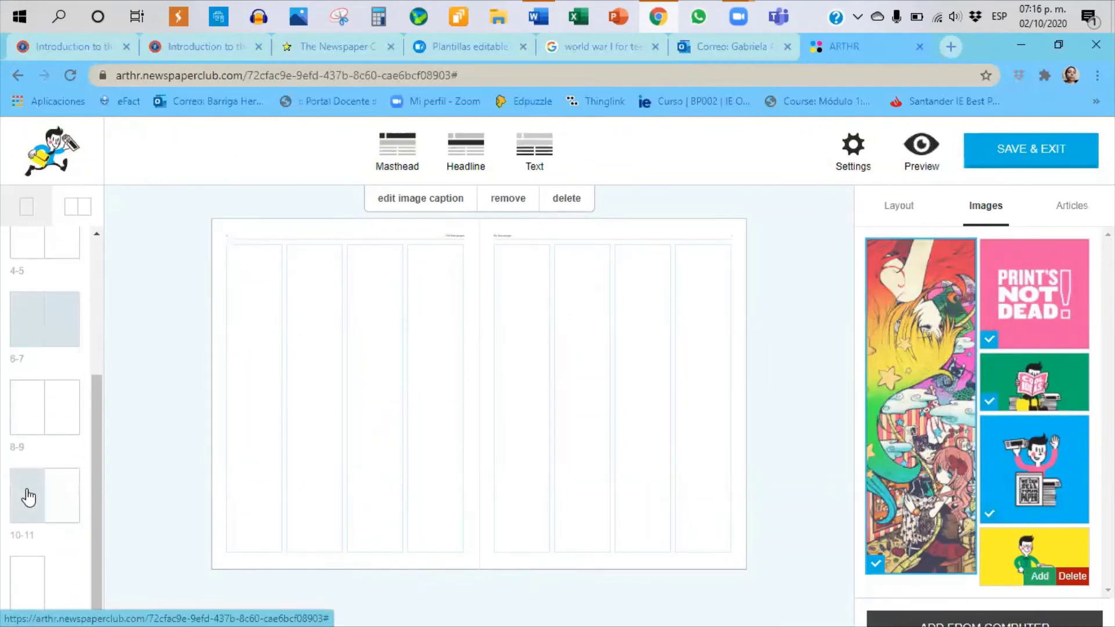
left_click(27, 570)
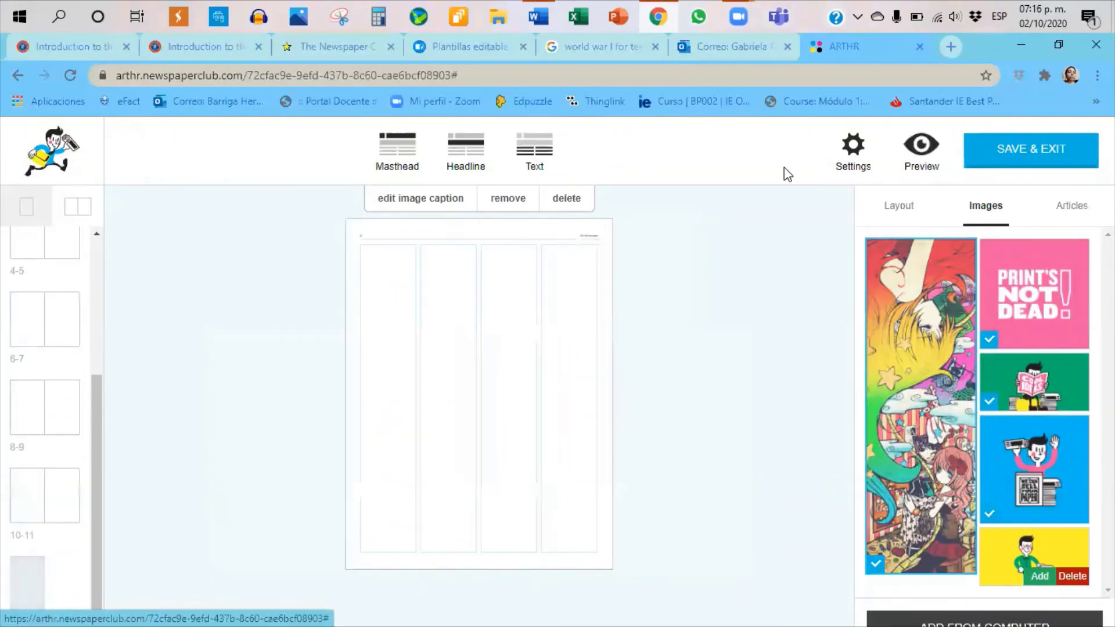
- Preview the finished newspaper, then save and exit to the Newspaper Club account
left_click(925, 153)
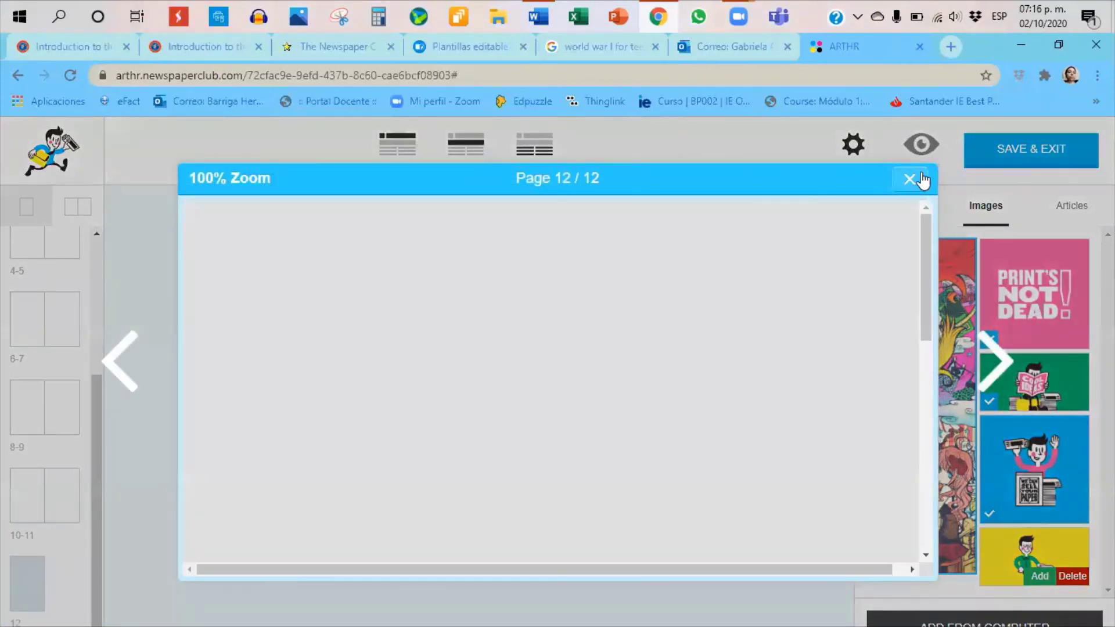
left_click(911, 179)
left_click(1003, 147)
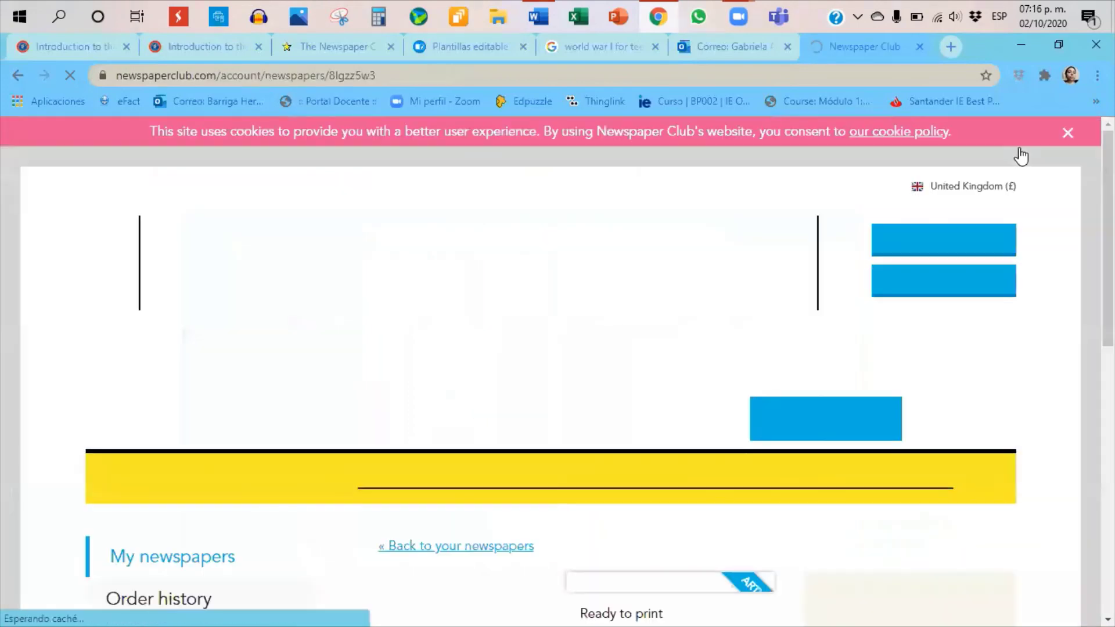
scroll(767, 557, "down", 2)
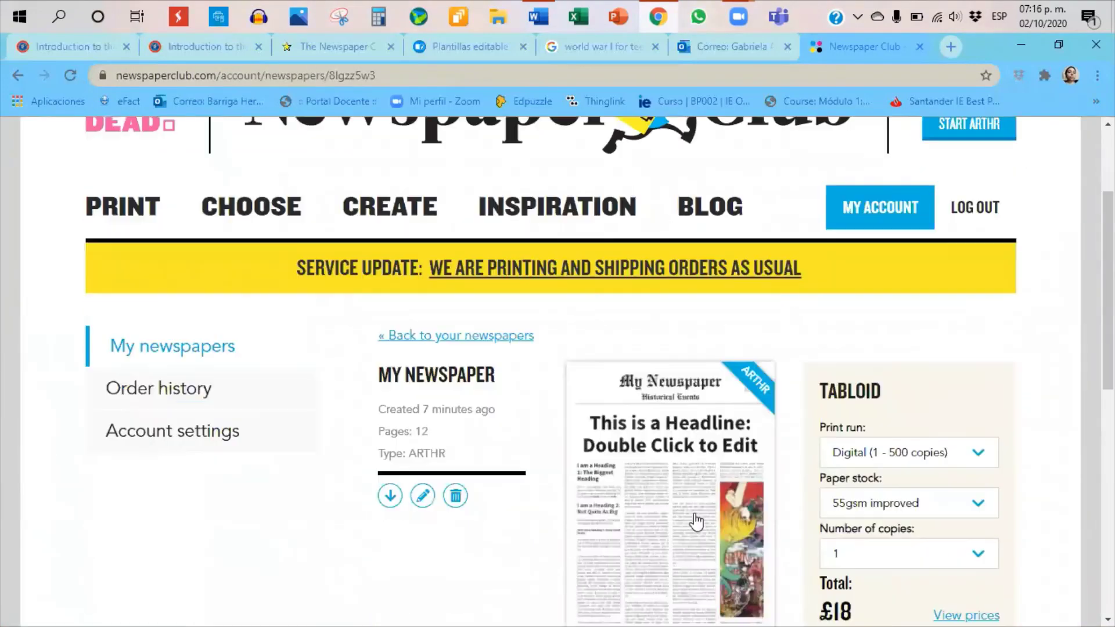
scroll(645, 436, "down", 1)
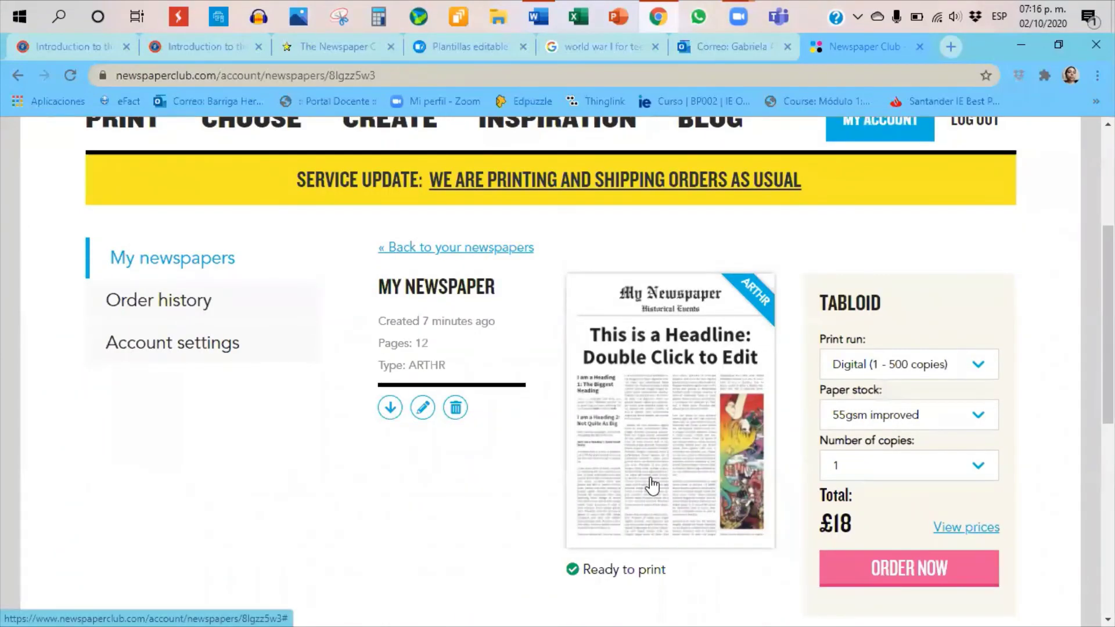
scroll(653, 485, "down", 1)
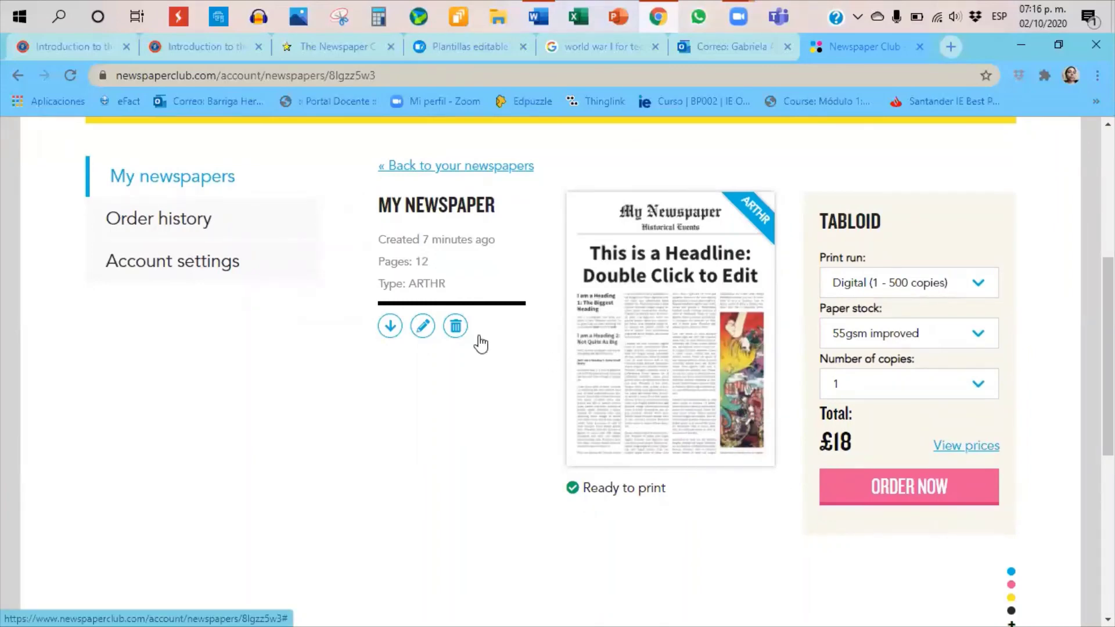
left_click(391, 328)
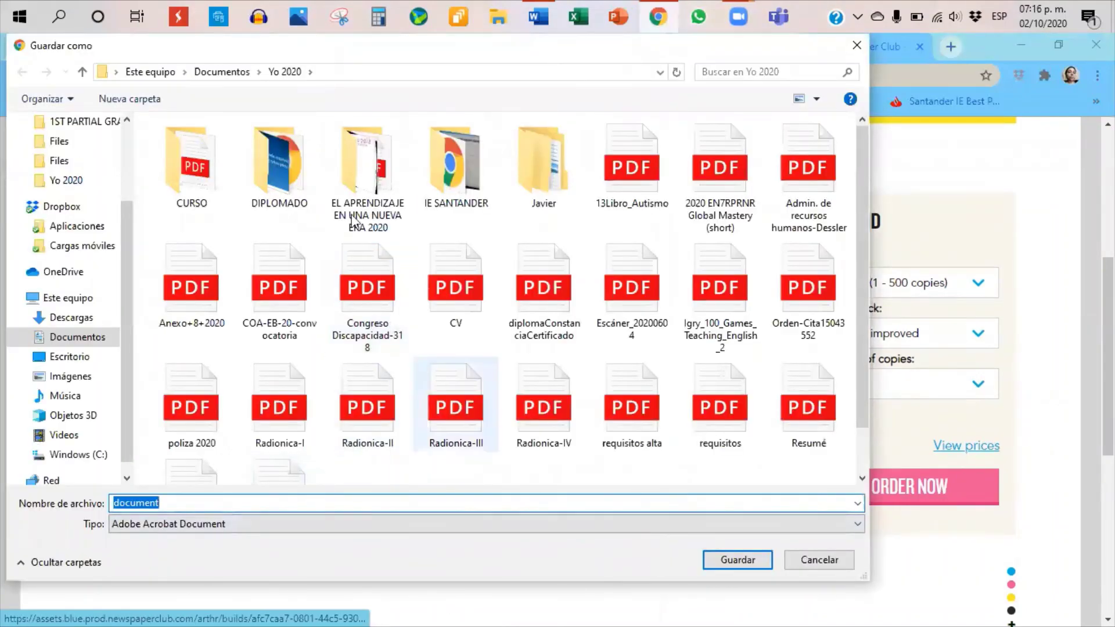
mouse_move(70, 296)
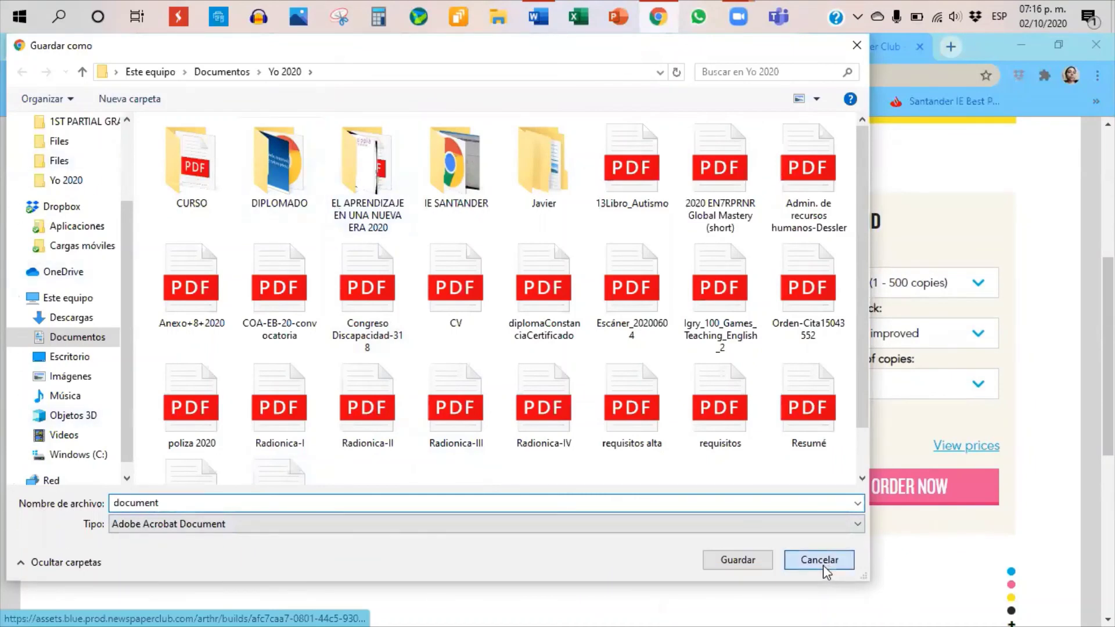
left_click(819, 559)
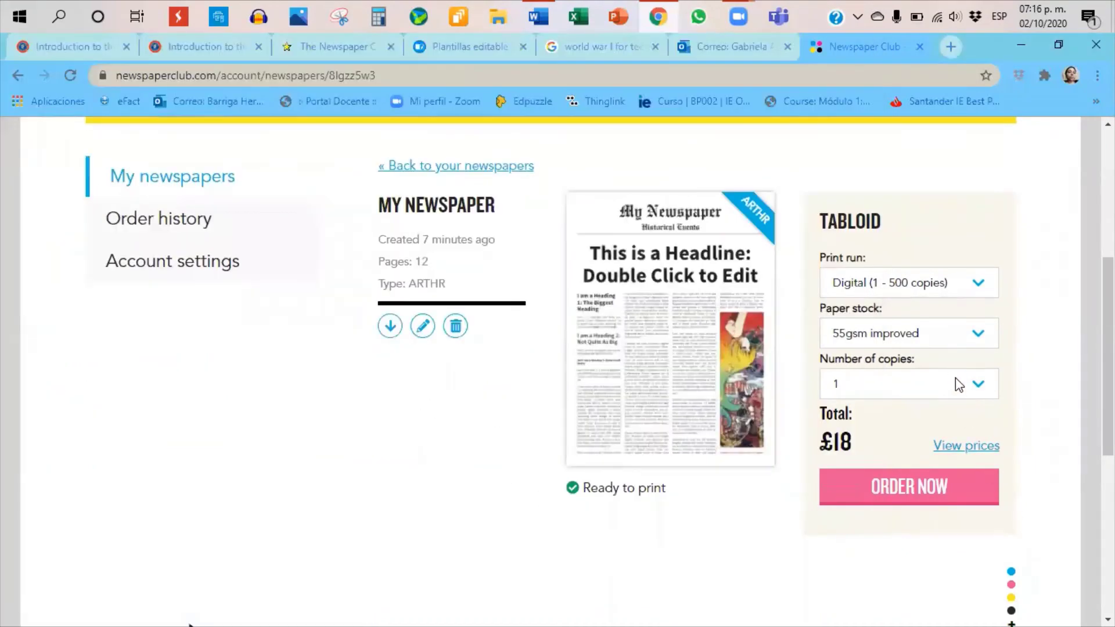
scroll(618, 316, "down", 3)
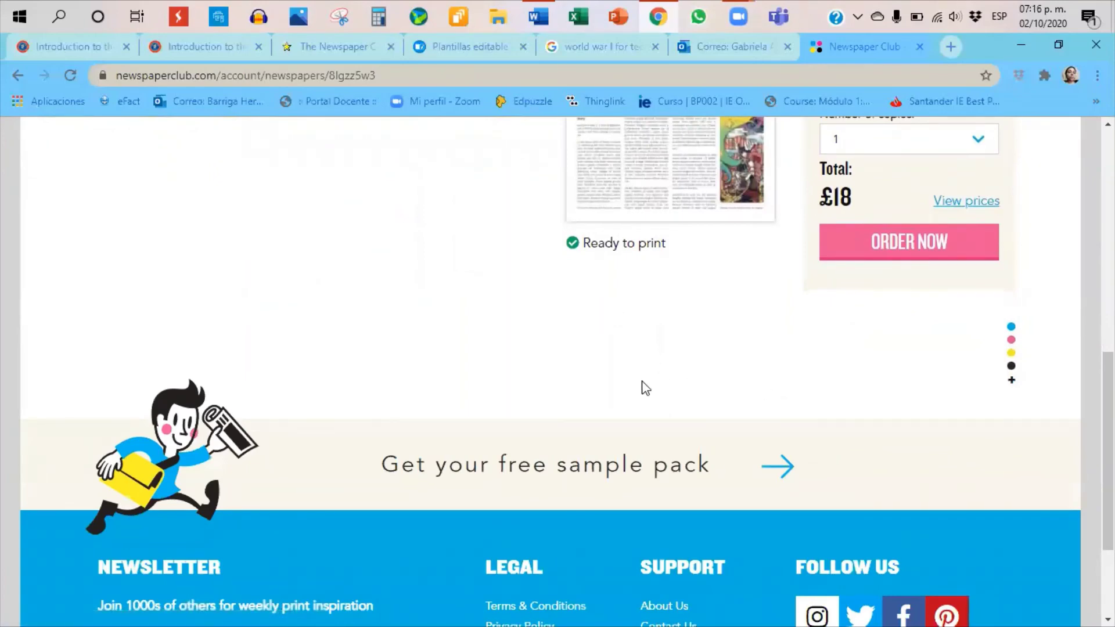
scroll(642, 388, "up", 4)
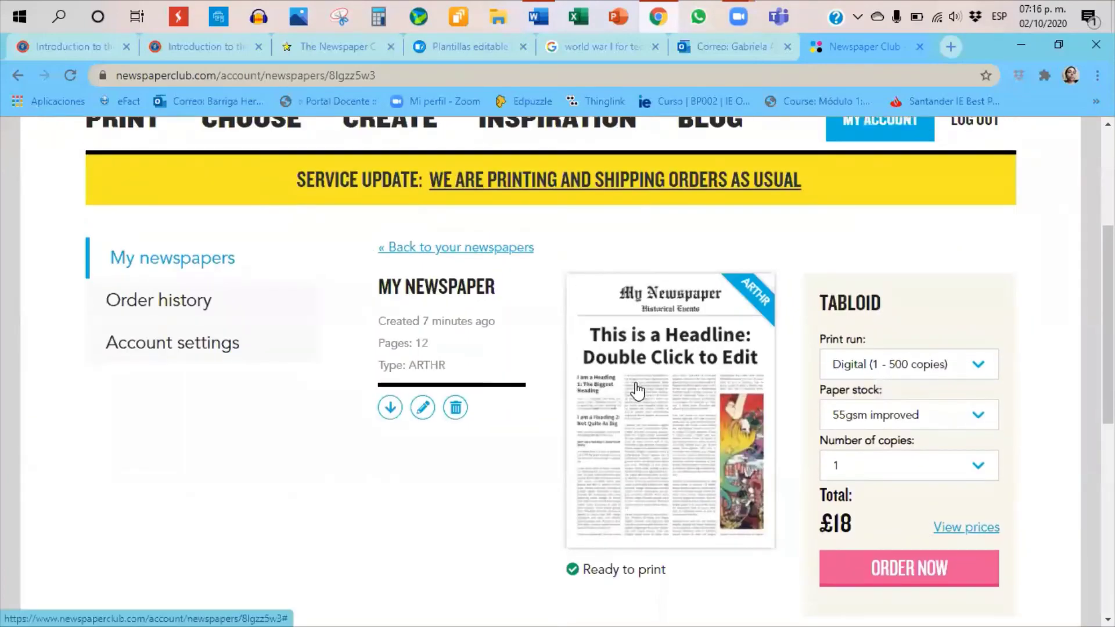
scroll(623, 390, "up", 2)
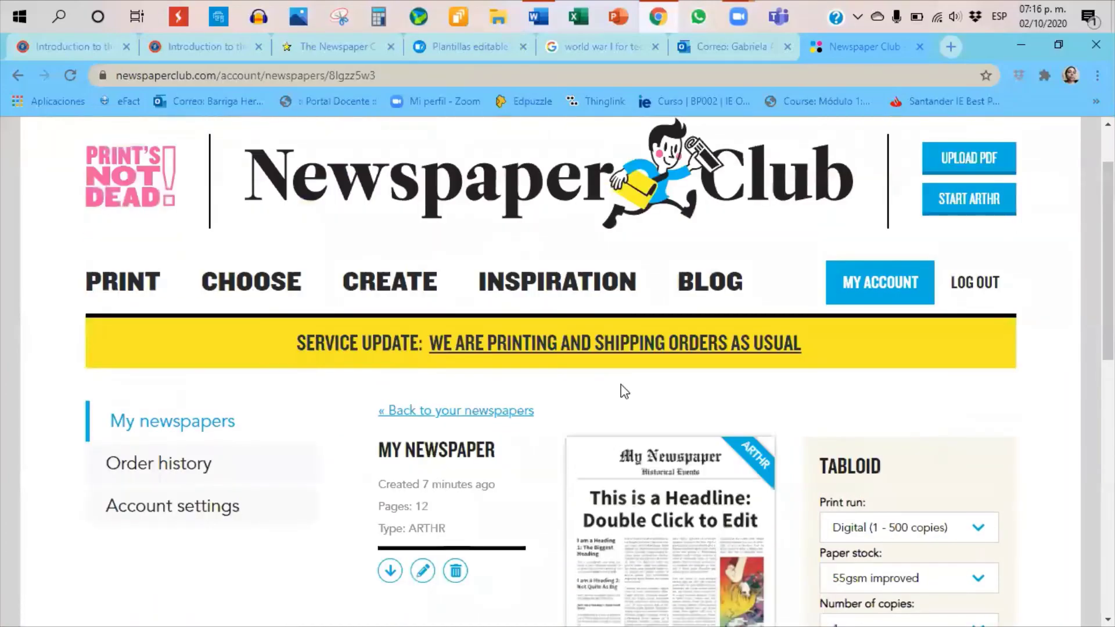